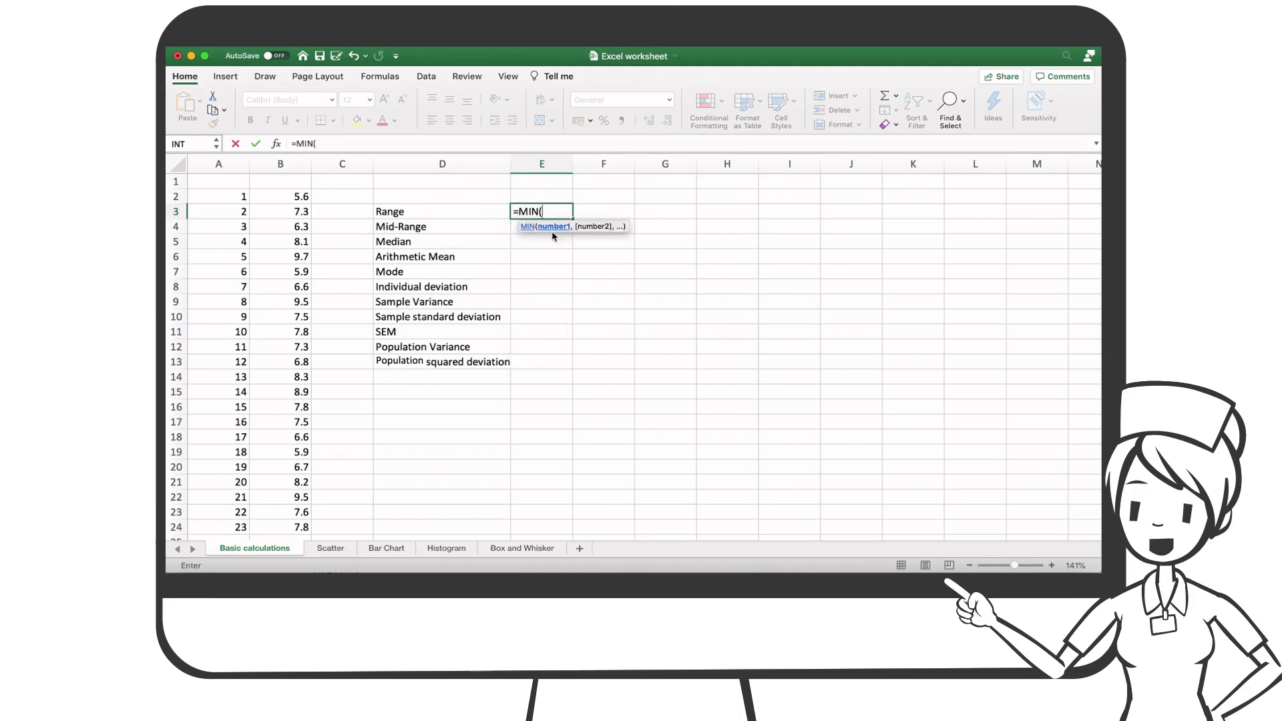
# Fill the Range row with the minimum of B2:B24 in E3 and the maximum of B2:B24 in F3
pyautogui.moveTo(294, 196); pyautogui.dragTo(289, 530)
pyautogui.press('Return')
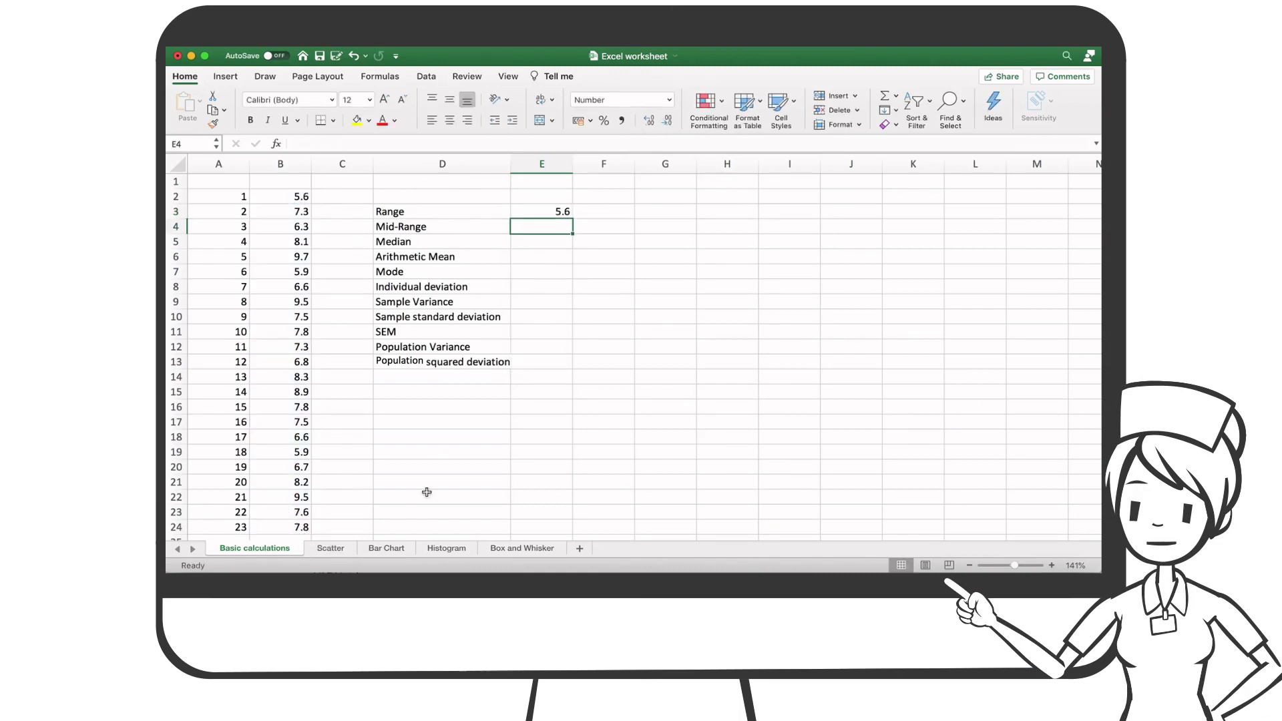
pyautogui.click(602, 210)
pyautogui.write('=')
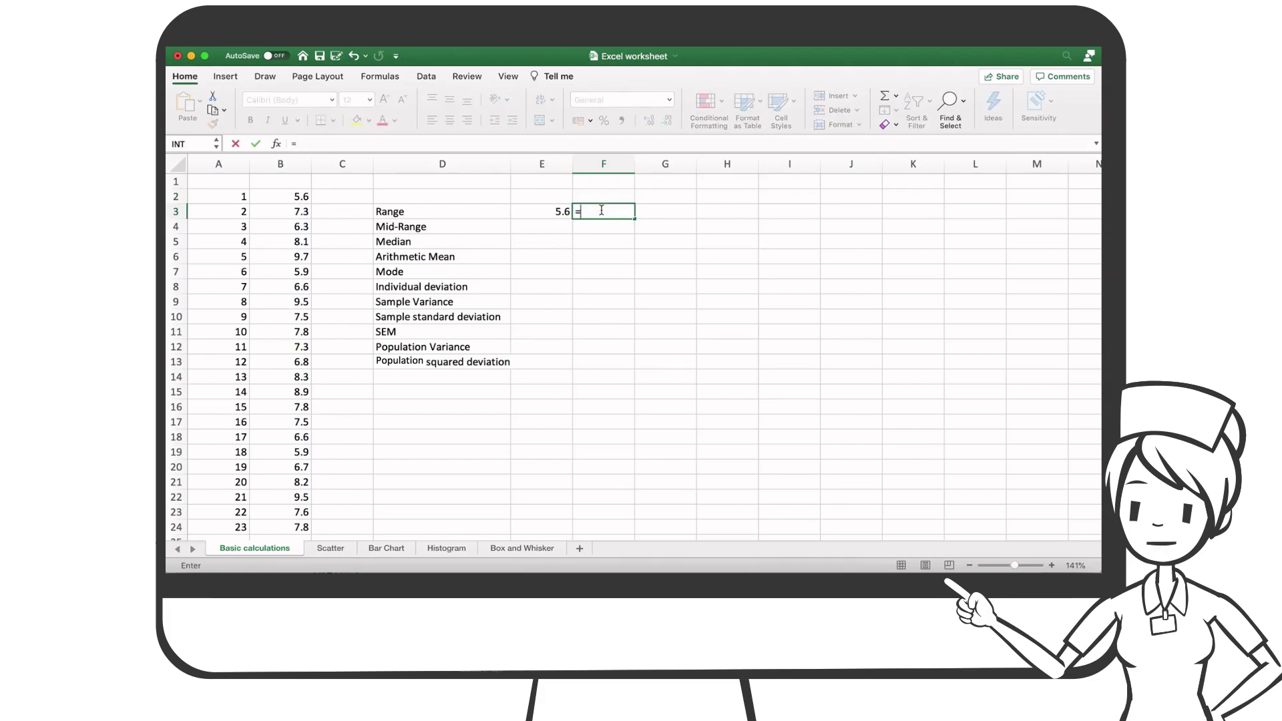
pyautogui.write('max')
pyautogui.doubleClick(617, 240)
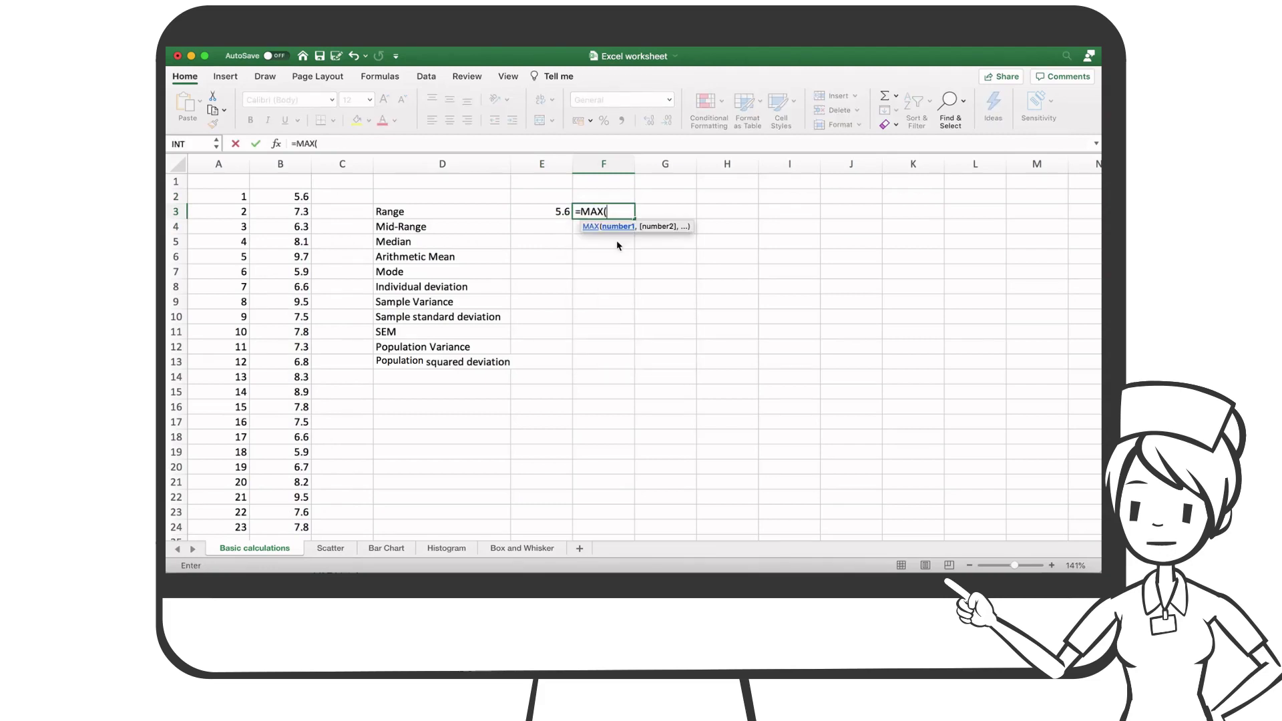
pyautogui.moveTo(287, 196); pyautogui.dragTo(291, 527)
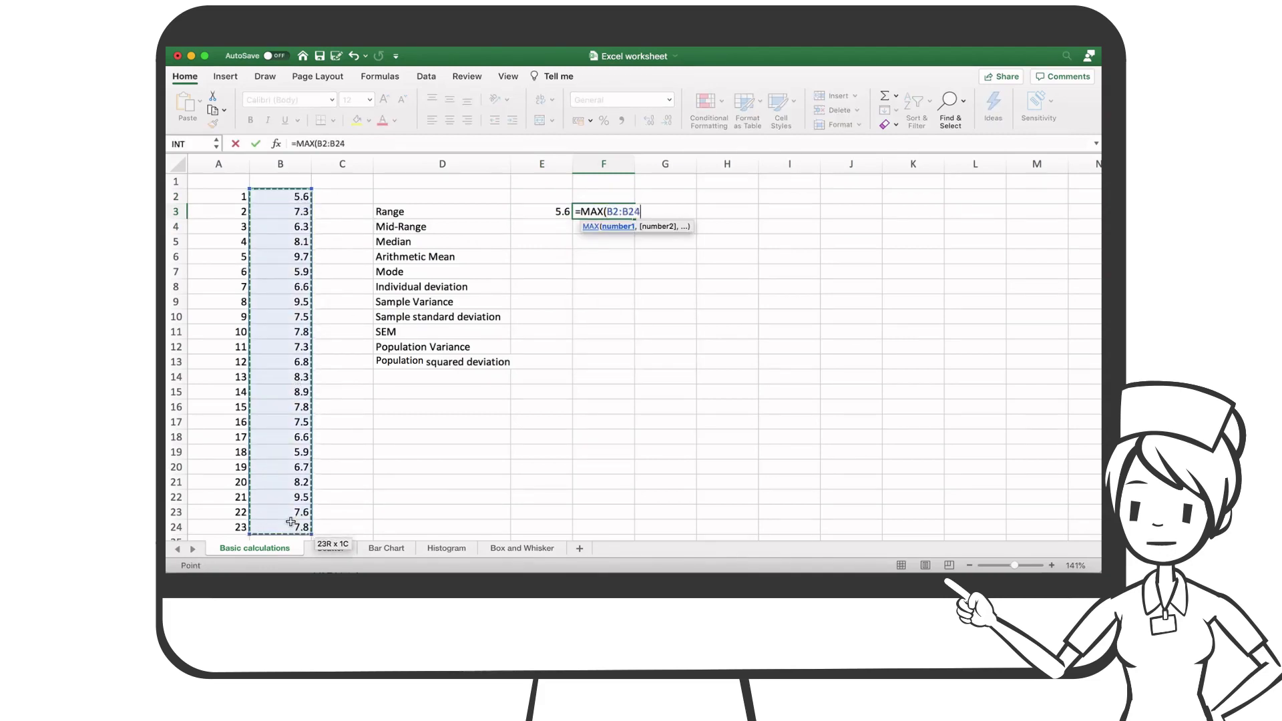
pyautogui.press('Return')
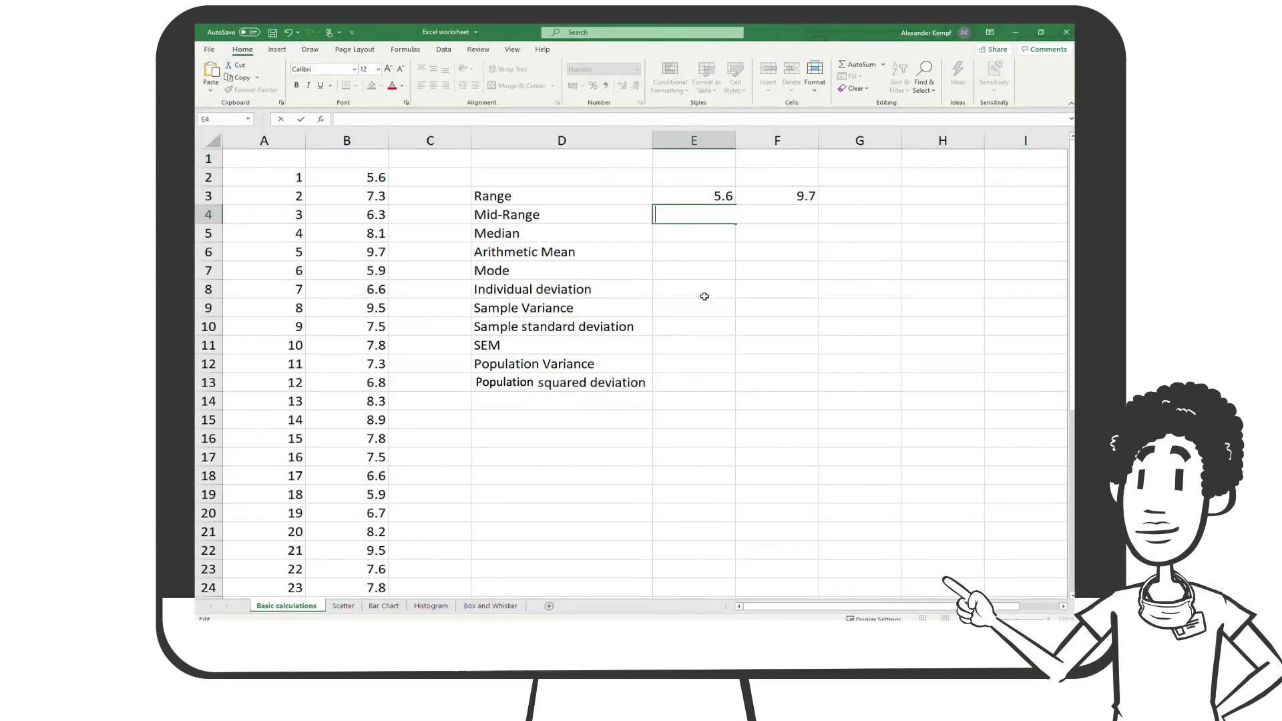
# Calculate the Mid-Range in E4 with the formula =(MAX(B2:B24)+MIN(B2:B24))/2
pyautogui.write('=(MAX')
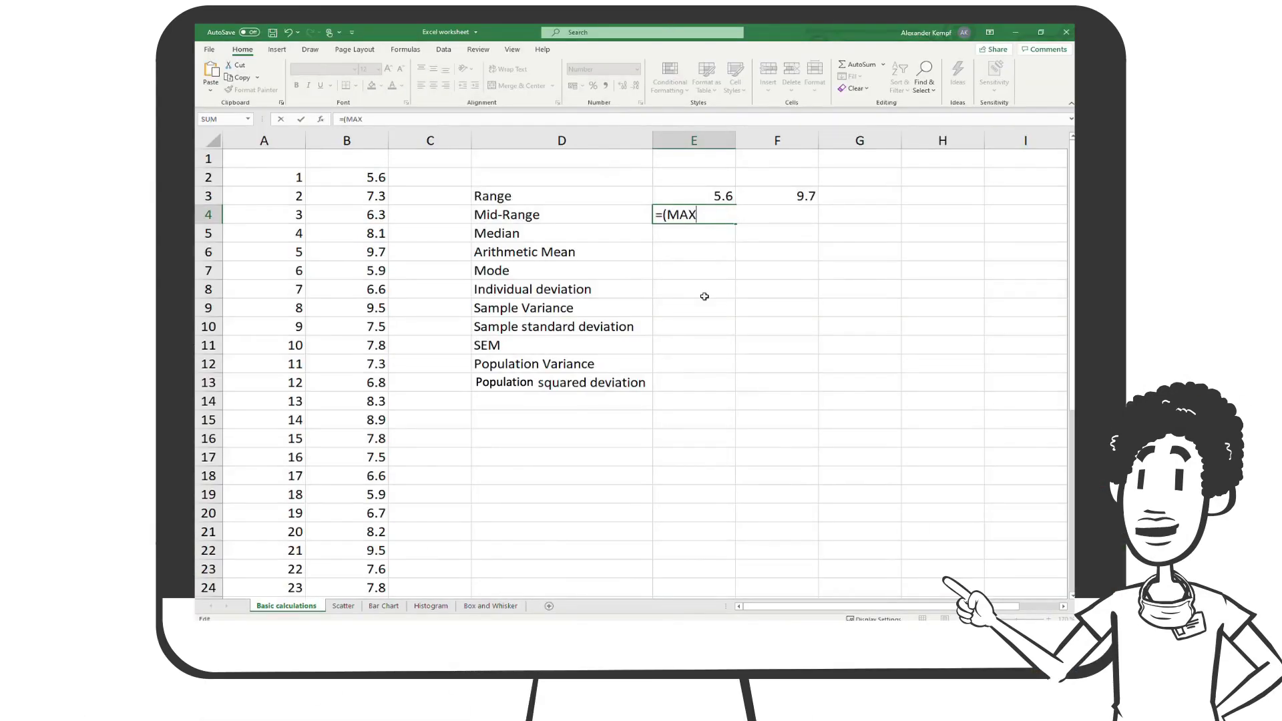
pyautogui.write('(')
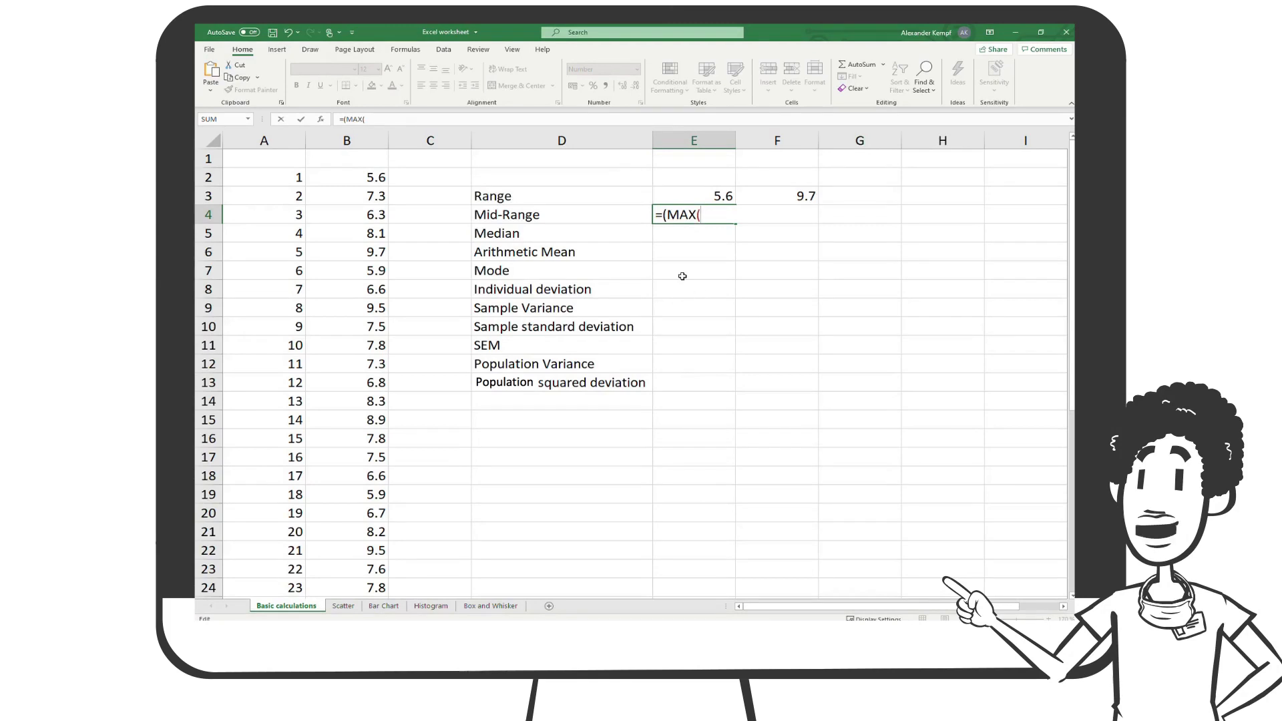
pyautogui.moveTo(343, 179); pyautogui.dragTo(347, 584)
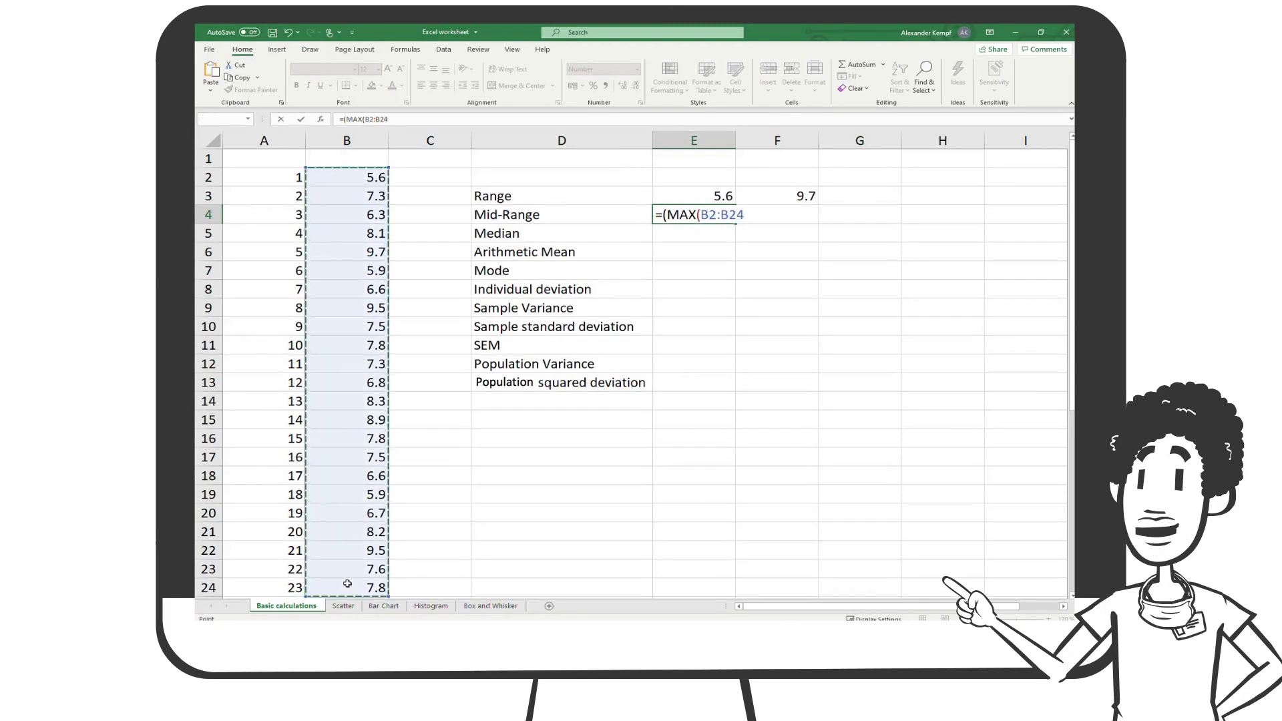
pyautogui.write(')')
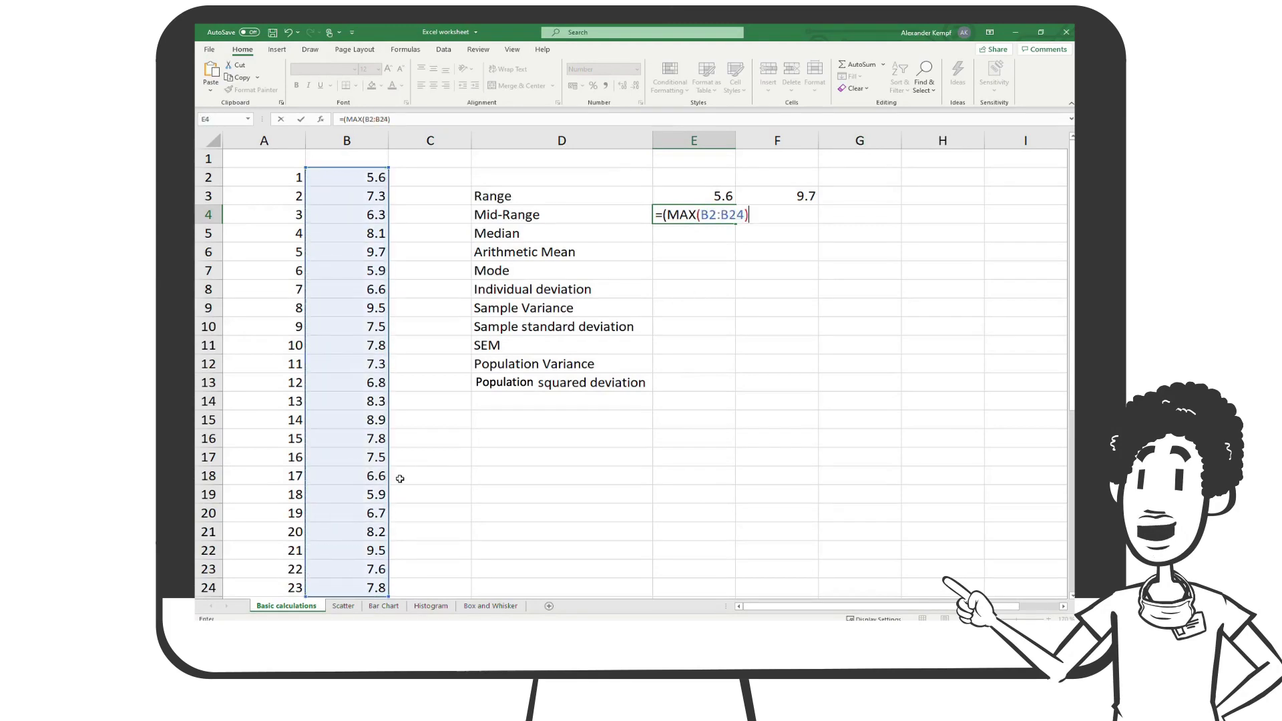
pyautogui.write('+MIN(')
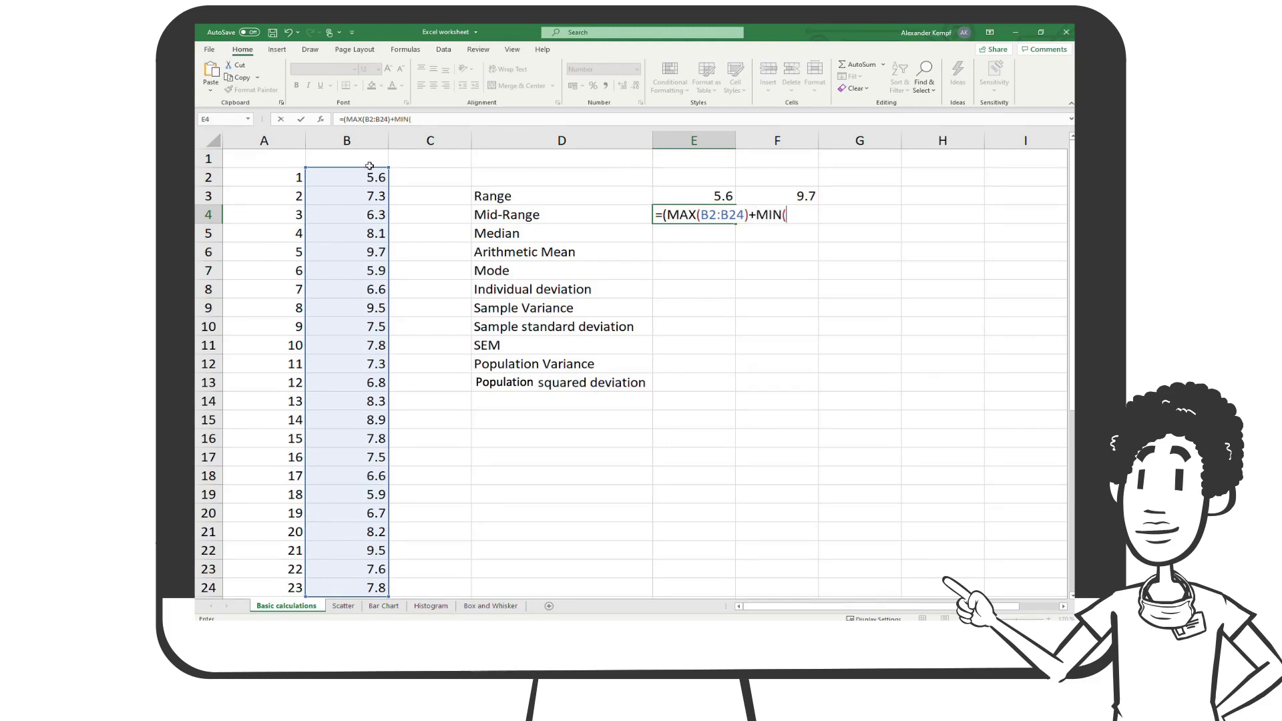
pyautogui.moveTo(364, 177); pyautogui.dragTo(344, 589)
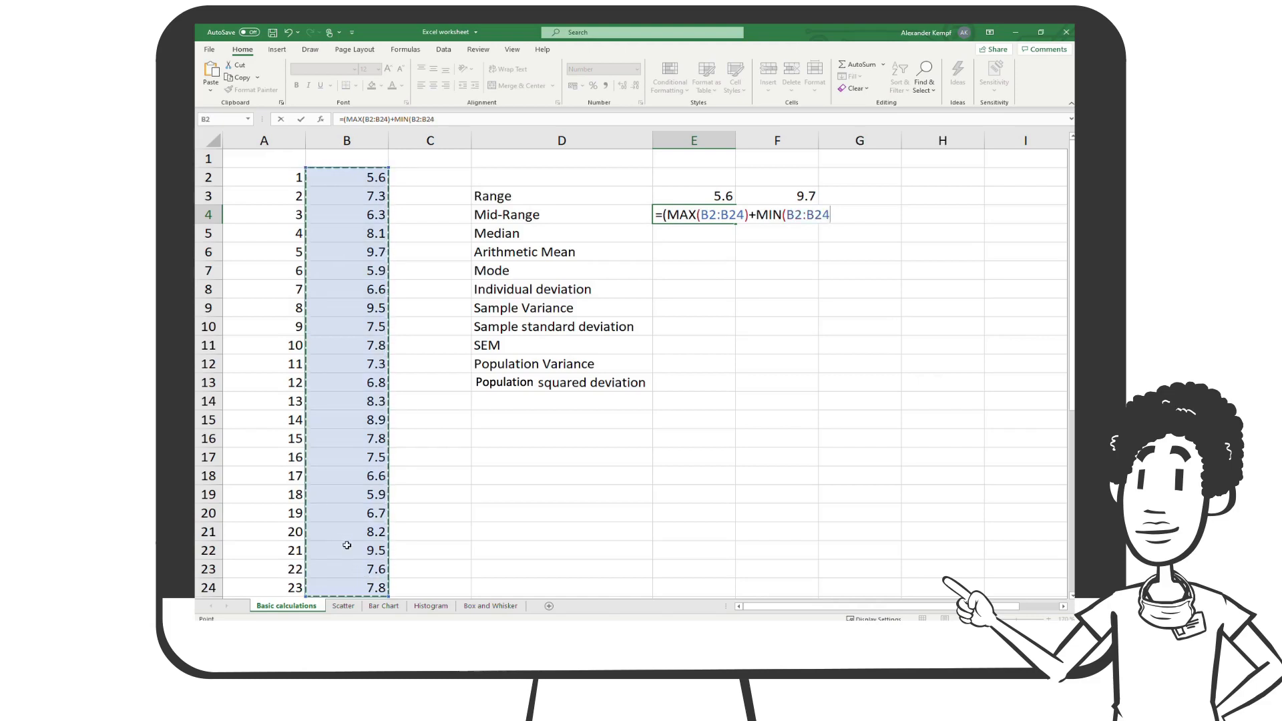
pyautogui.write('))')
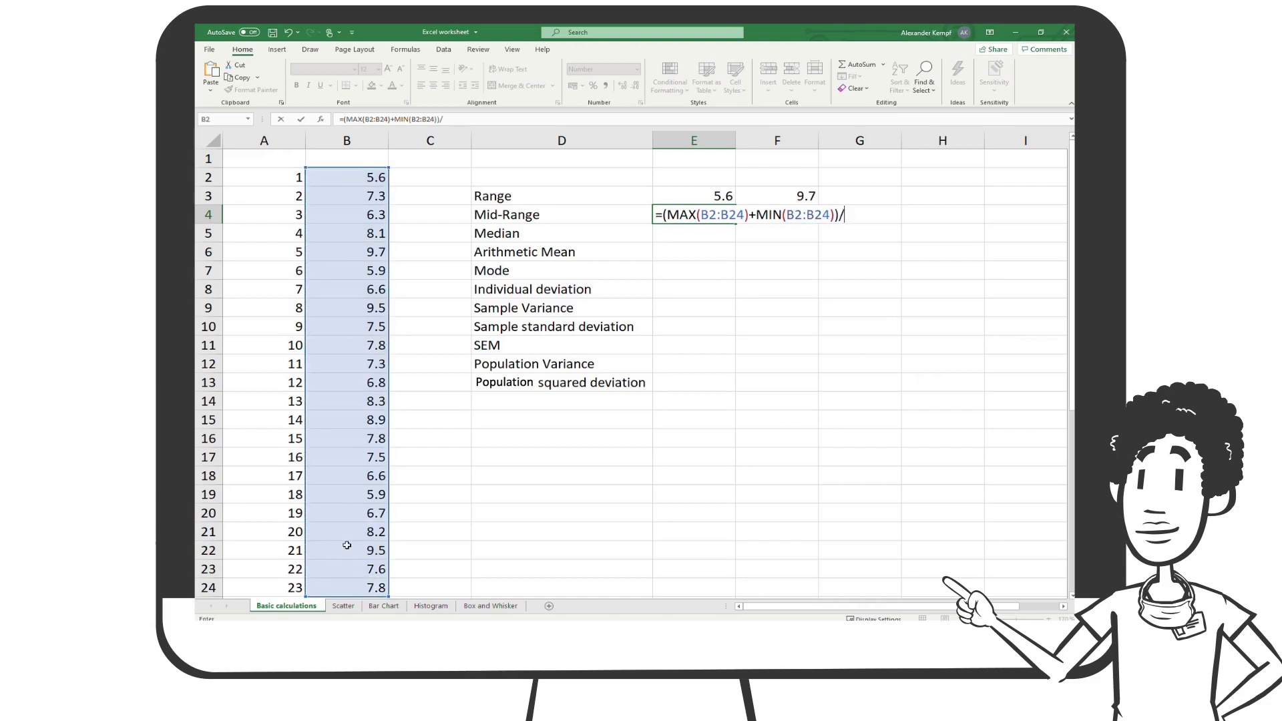
pyautogui.write('/2')
pyautogui.press('Return')
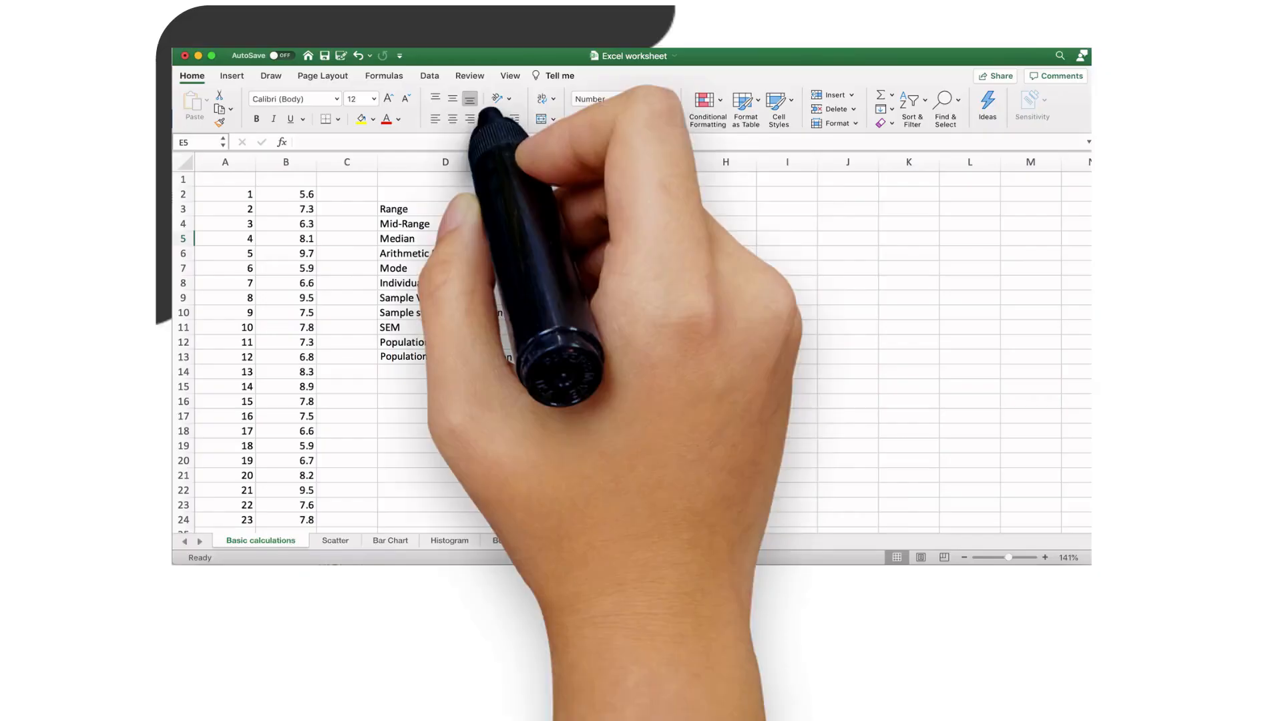
# Calculate the Median of B2:B24 in E5 with the MEDIAN function
pyautogui.write('=media')
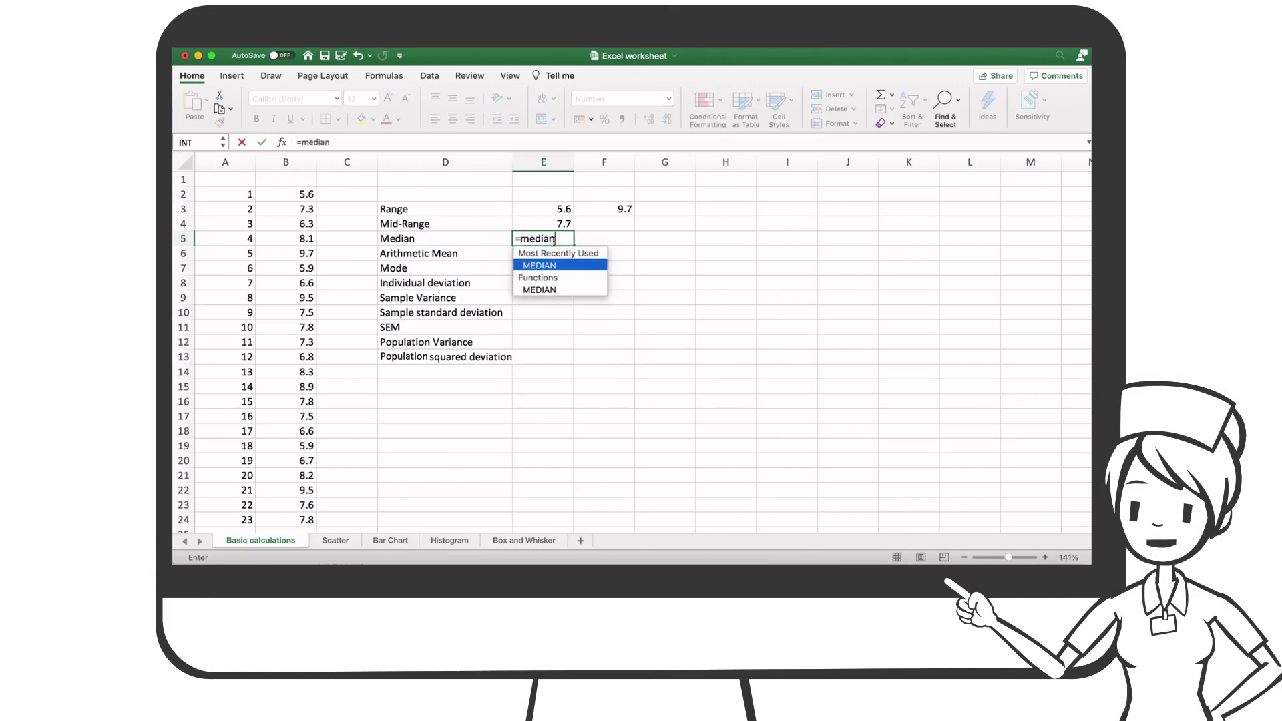
pyautogui.write('n')
pyautogui.doubleClick(552, 265)
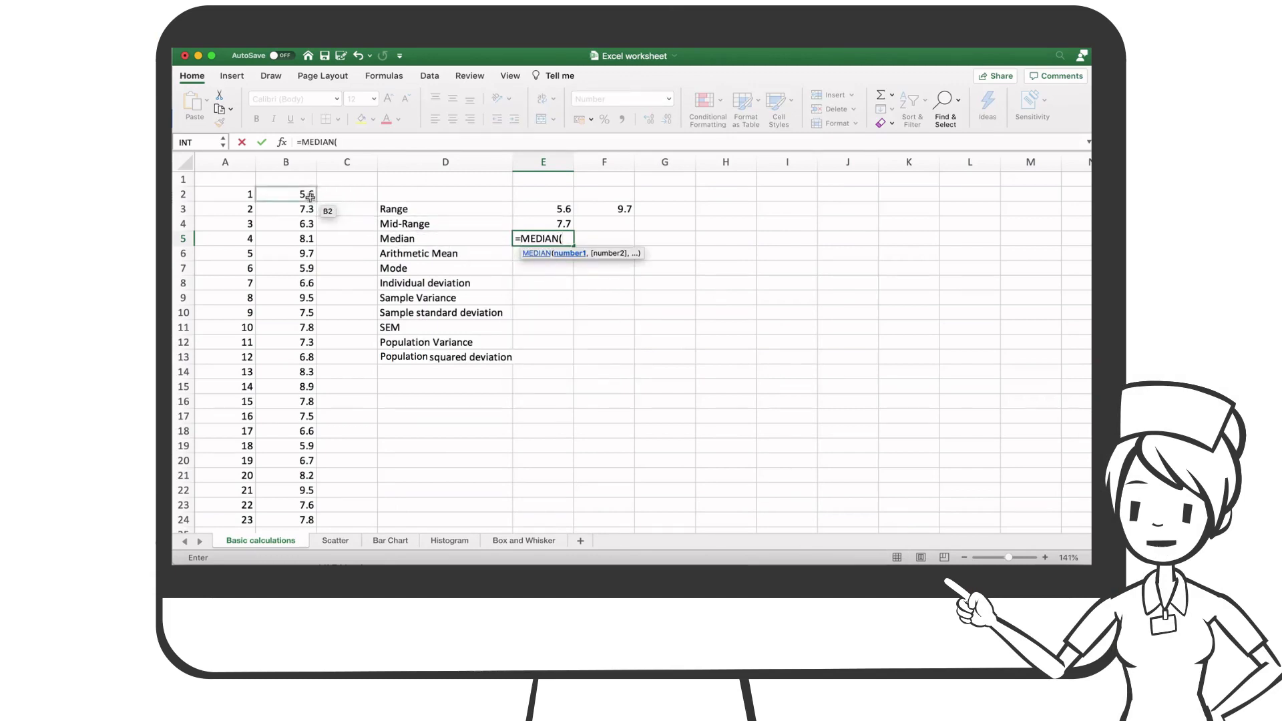
pyautogui.moveTo(310, 196); pyautogui.dragTo(302, 522)
pyautogui.press('Return')
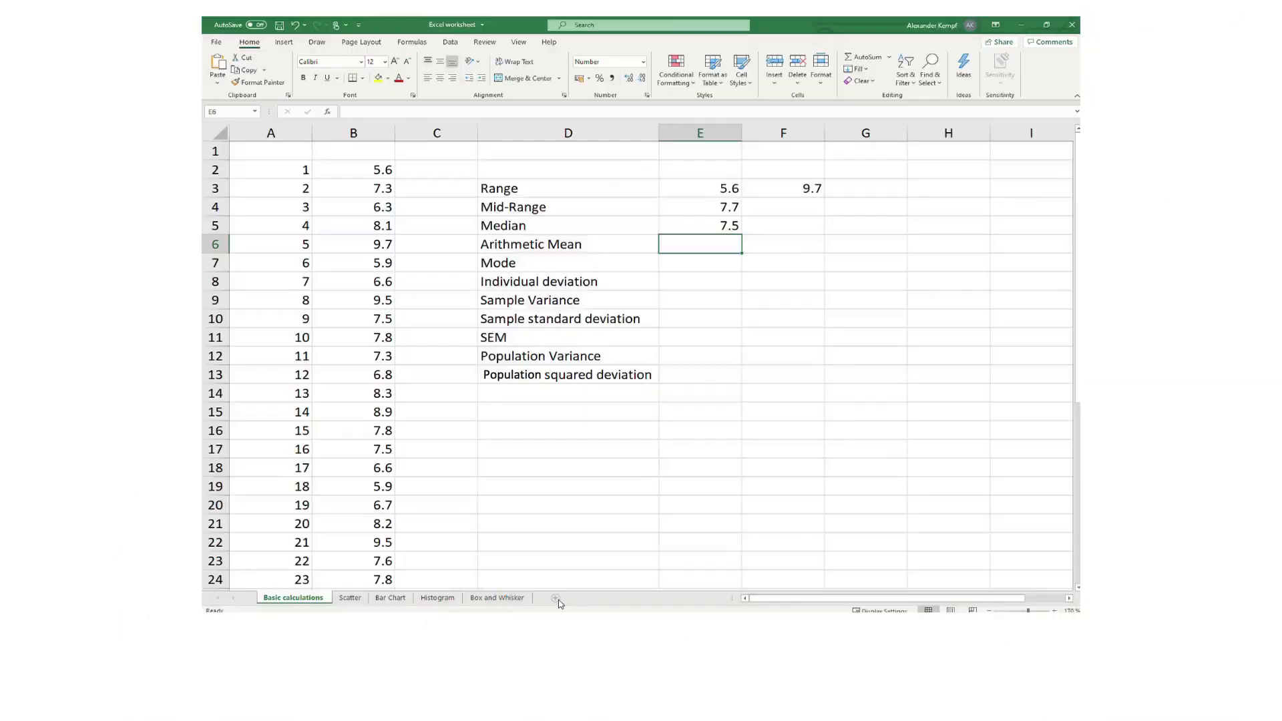
# Calculate the Arithmetic Mean of B2:B24 in E6 with the AVERAGE function
pyautogui.write('=AVERAGE')
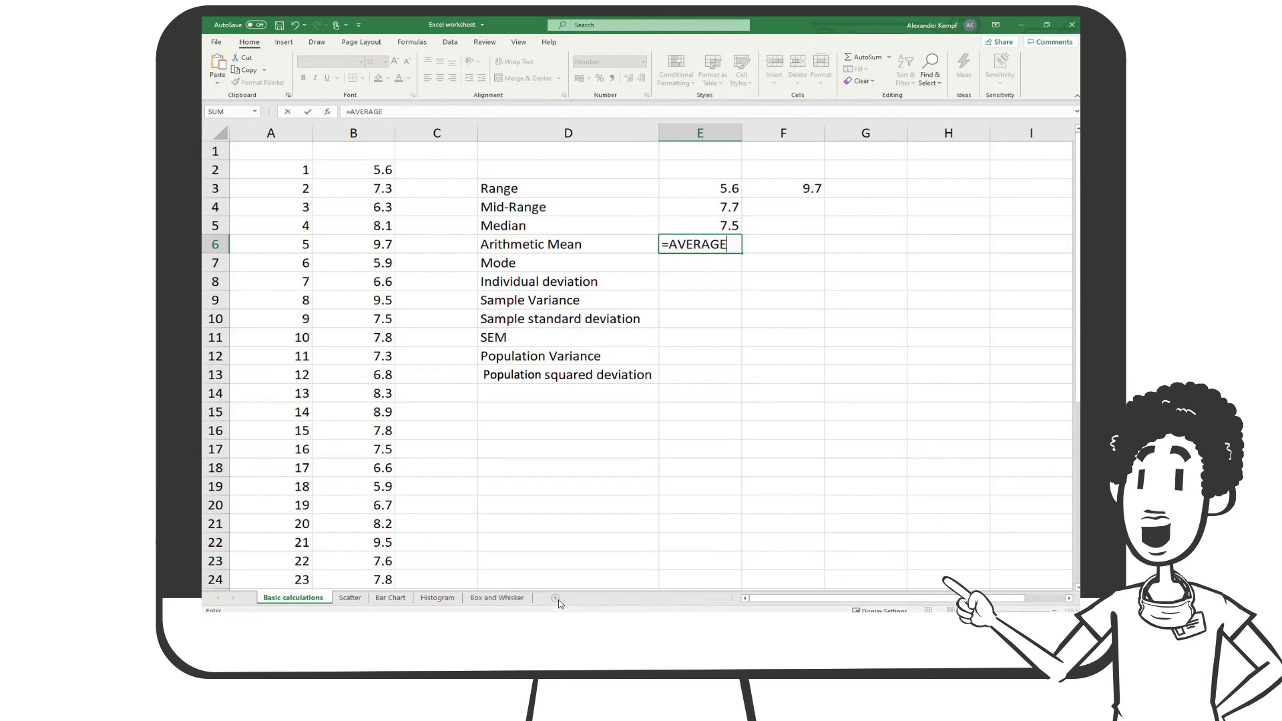
pyautogui.write('(')
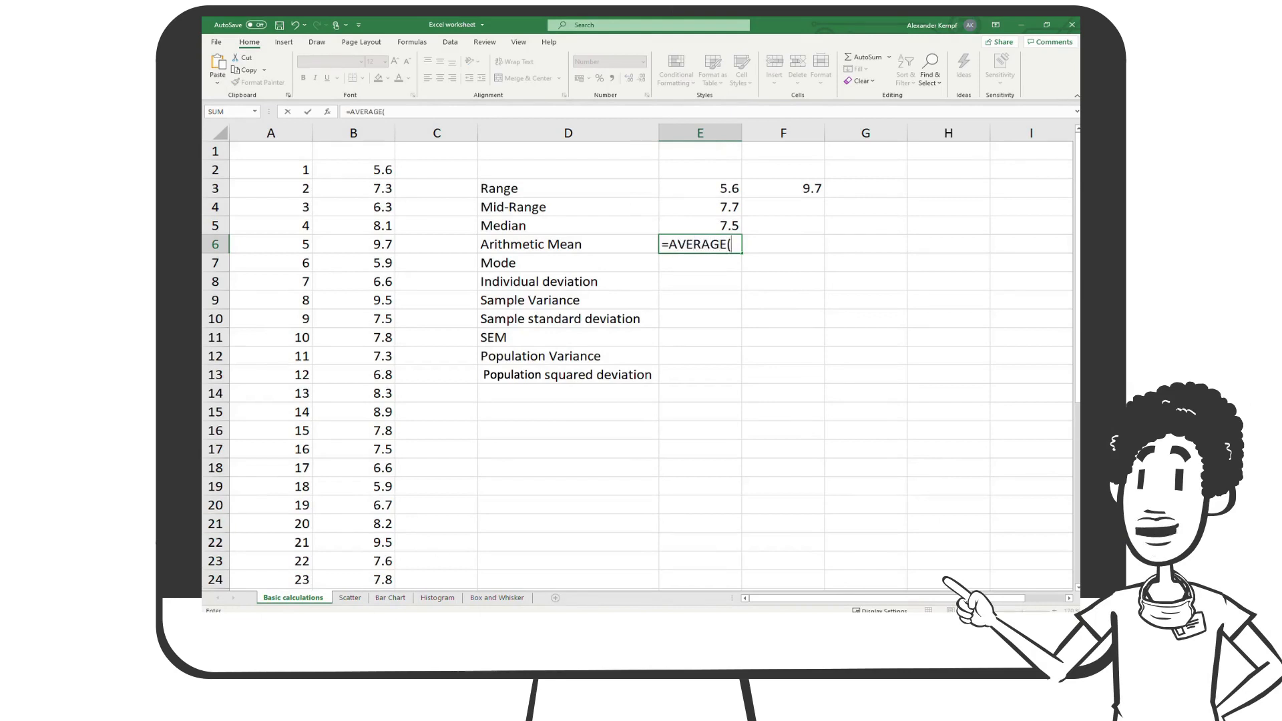
pyautogui.moveTo(386, 172); pyautogui.dragTo(345, 574)
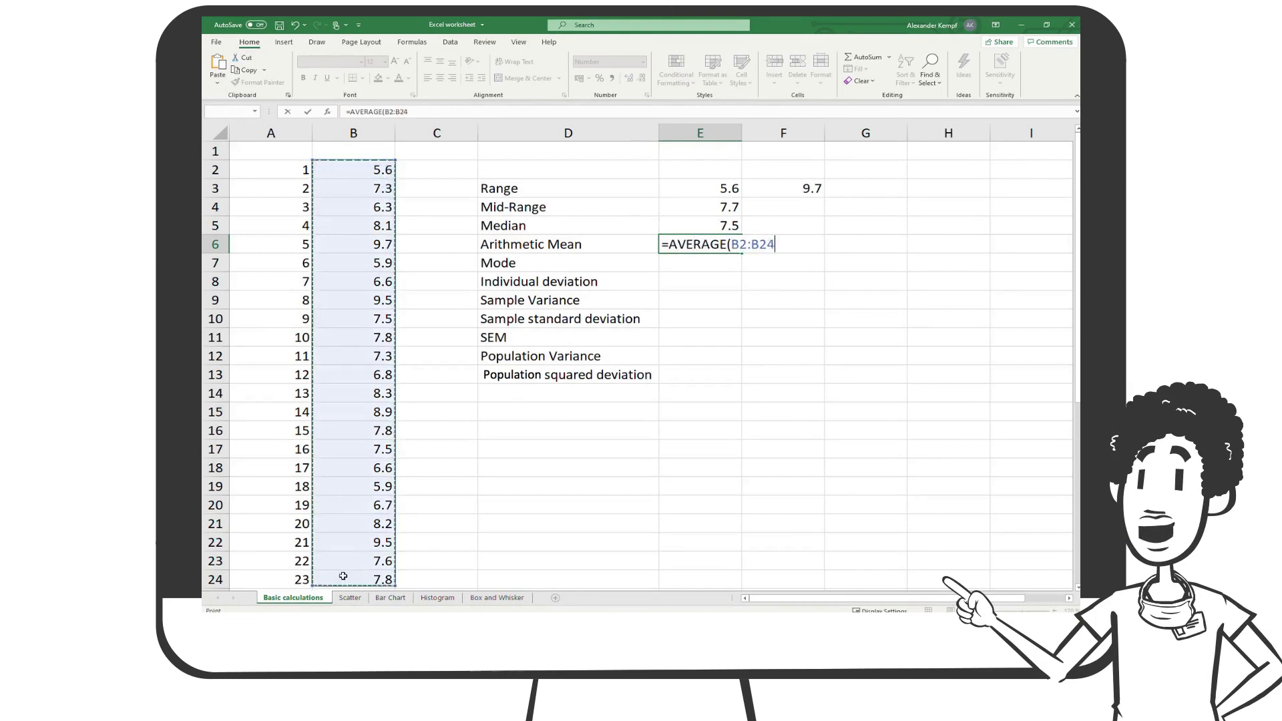
pyautogui.press('Return')
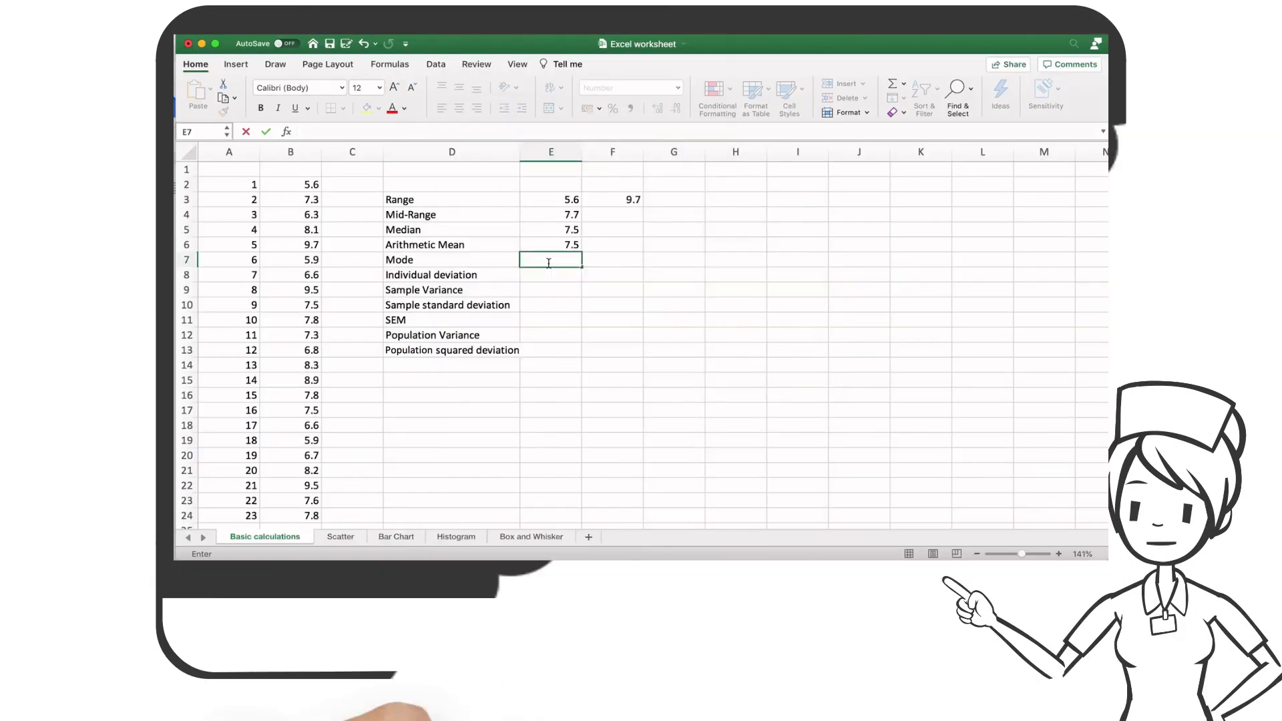
# Calculate the Mode of B2:B24 in E7 with the compatibility function MODE
pyautogui.write('=mode')
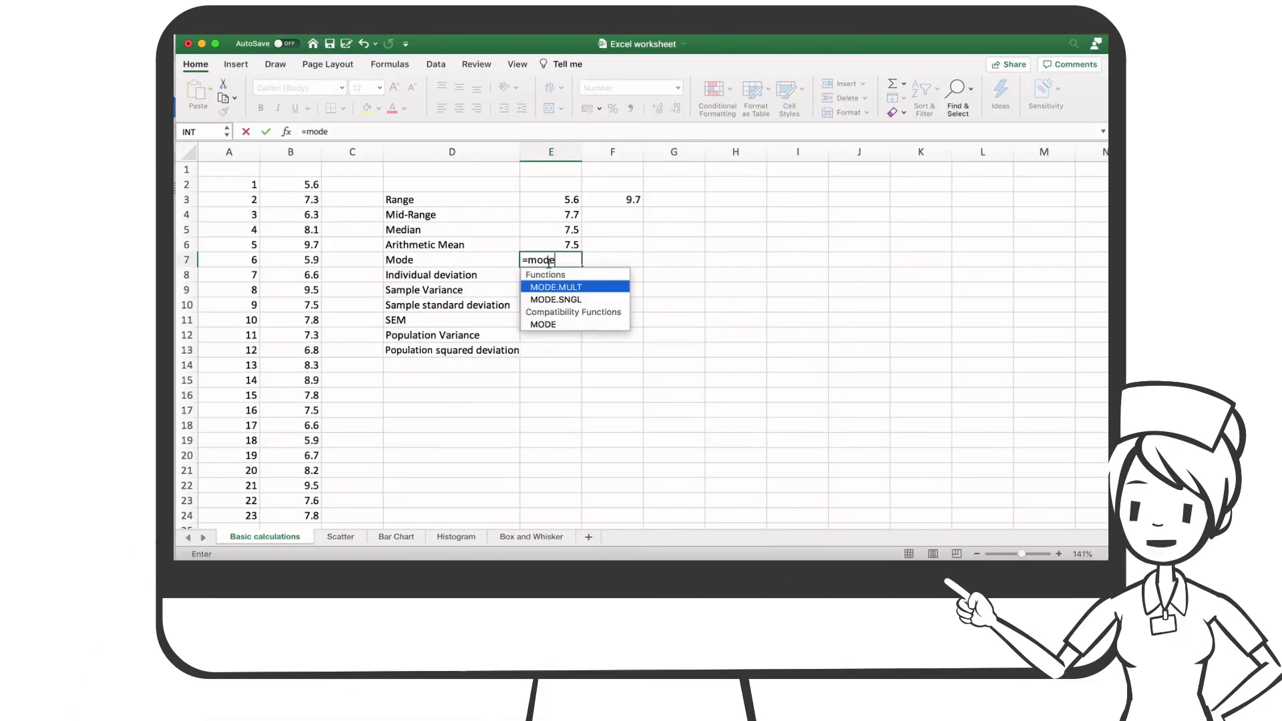
pyautogui.press('Down')
pyautogui.press('Down')
pyautogui.press('Tab')
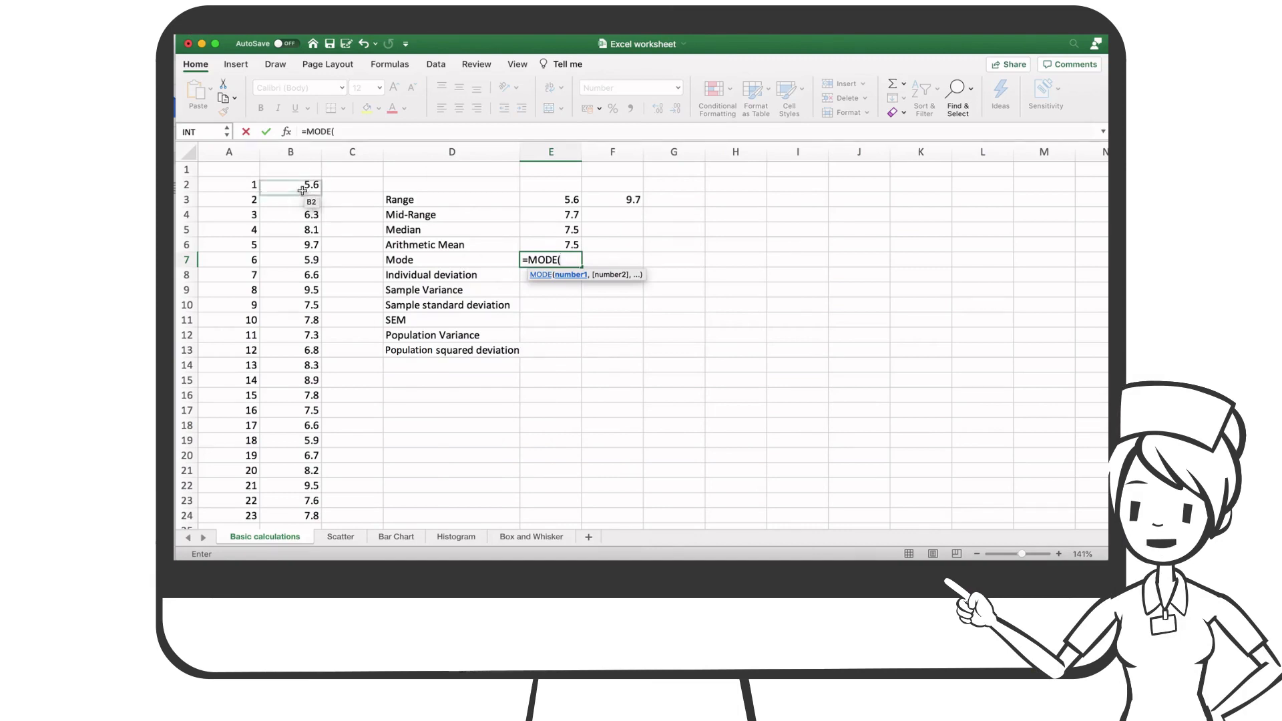
pyautogui.moveTo(291, 184); pyautogui.dragTo(288, 514)
pyautogui.press('Return')
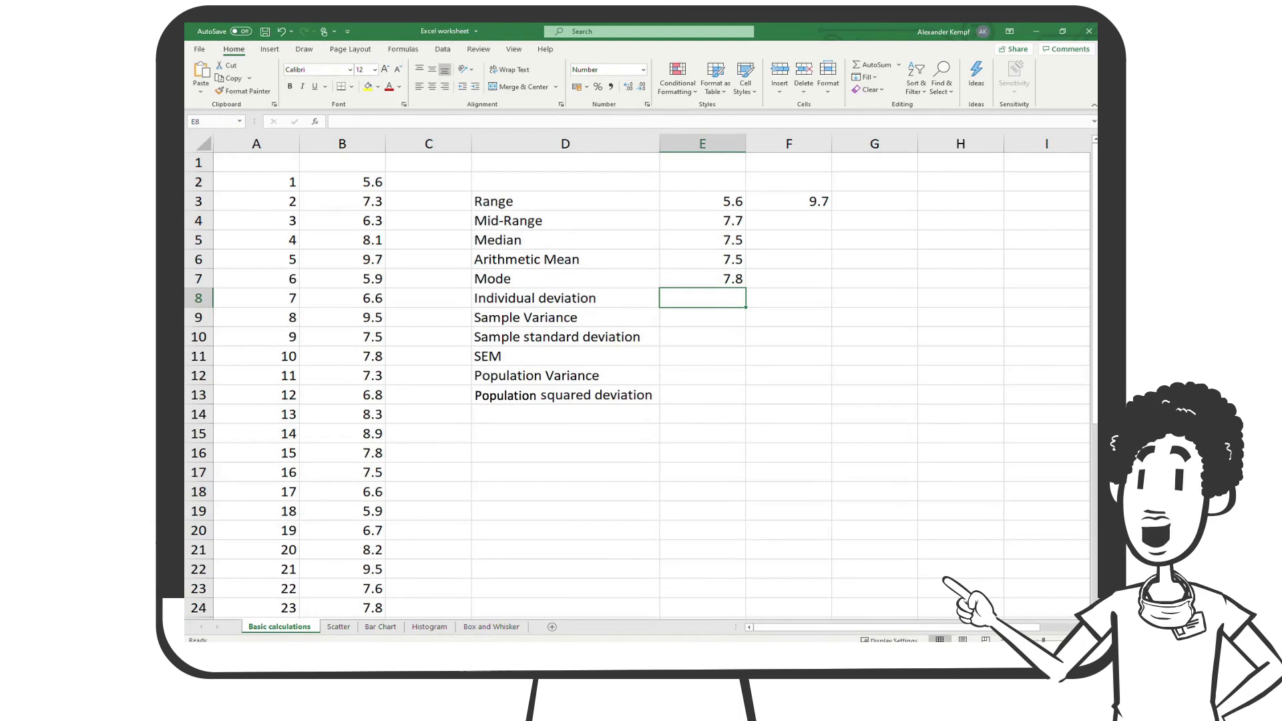
# Calculate the Individual deviation of the first data value in E8 with =B2-AVERAGE(B2:B24)
pyautogui.write('=')
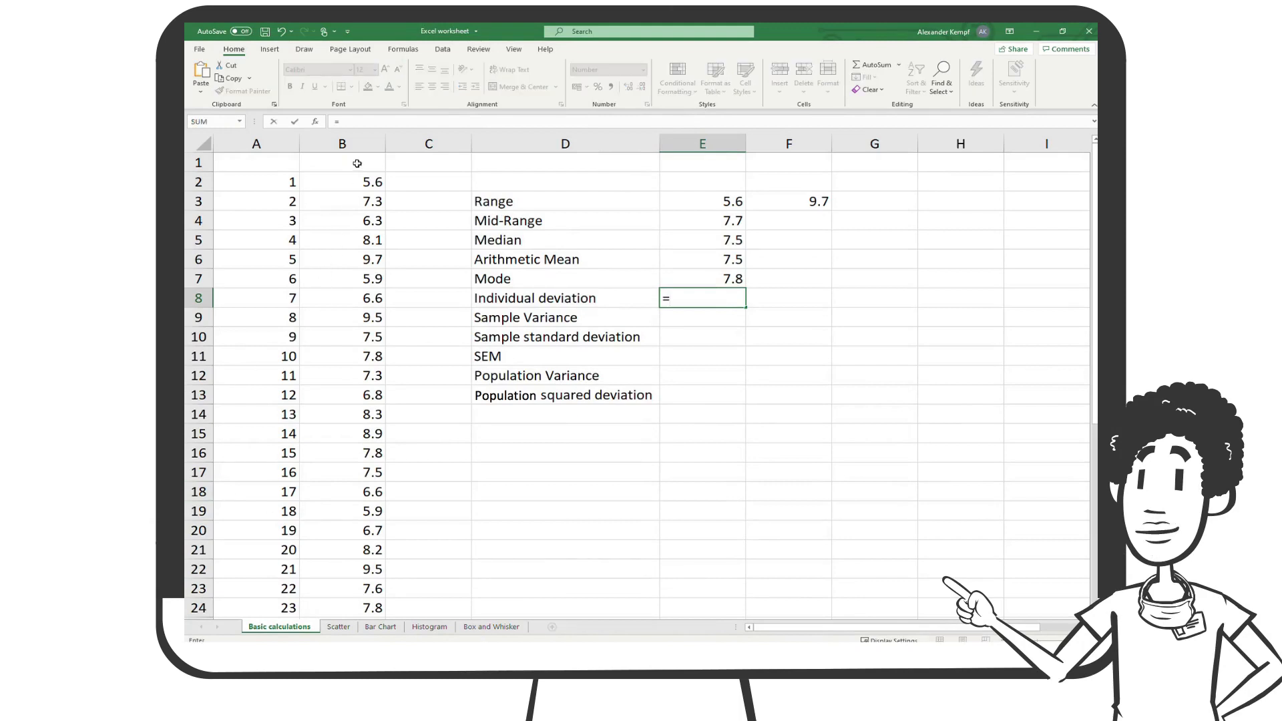
pyautogui.click(356, 183)
pyautogui.write('-AVERAGE')
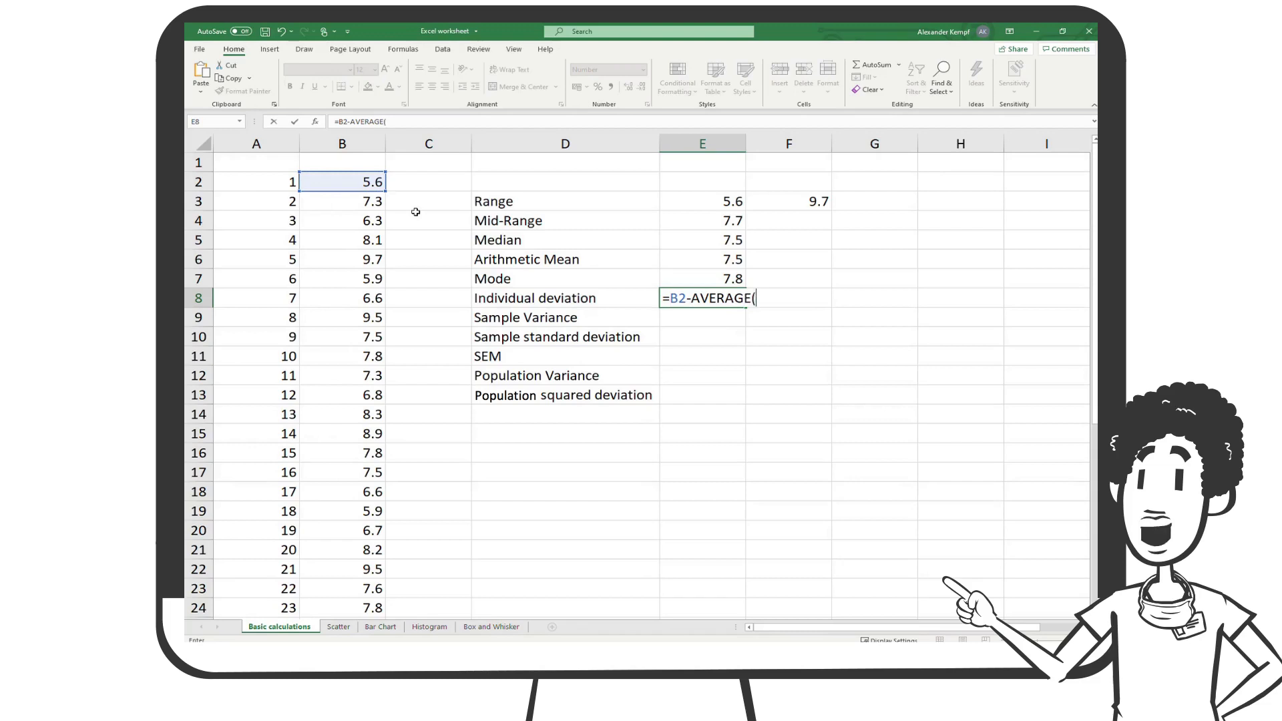
pyautogui.write('(')
pyautogui.moveTo(374, 178); pyautogui.dragTo(374, 599)
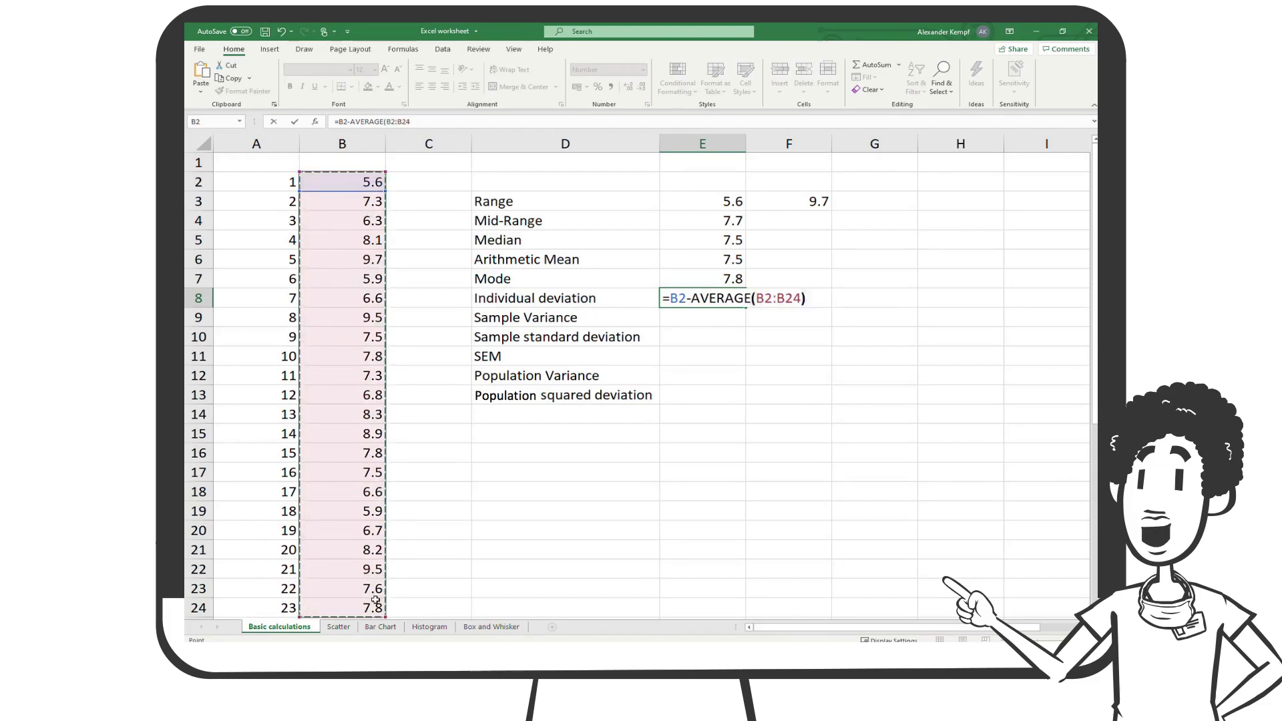
pyautogui.press('Return')
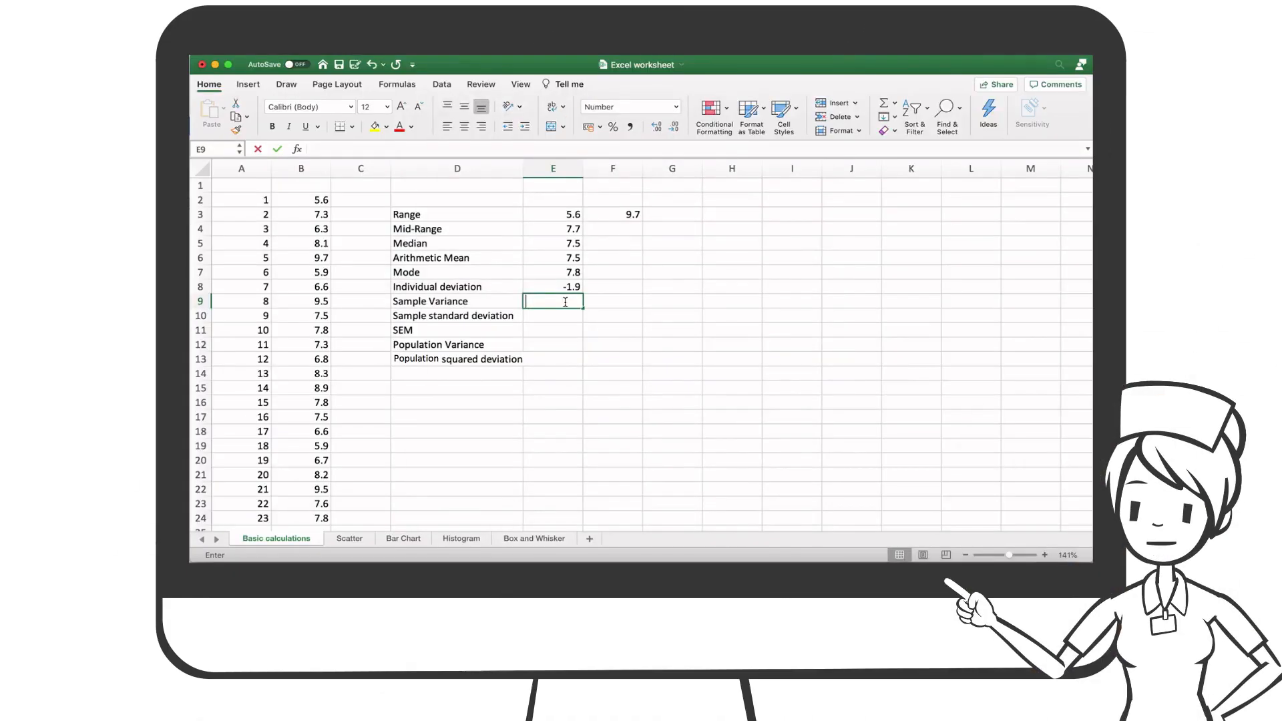
# Calculate the Sample Variance of the data in column B, rows 2 to 24, in E9 with the VAR function
pyautogui.write('=var')
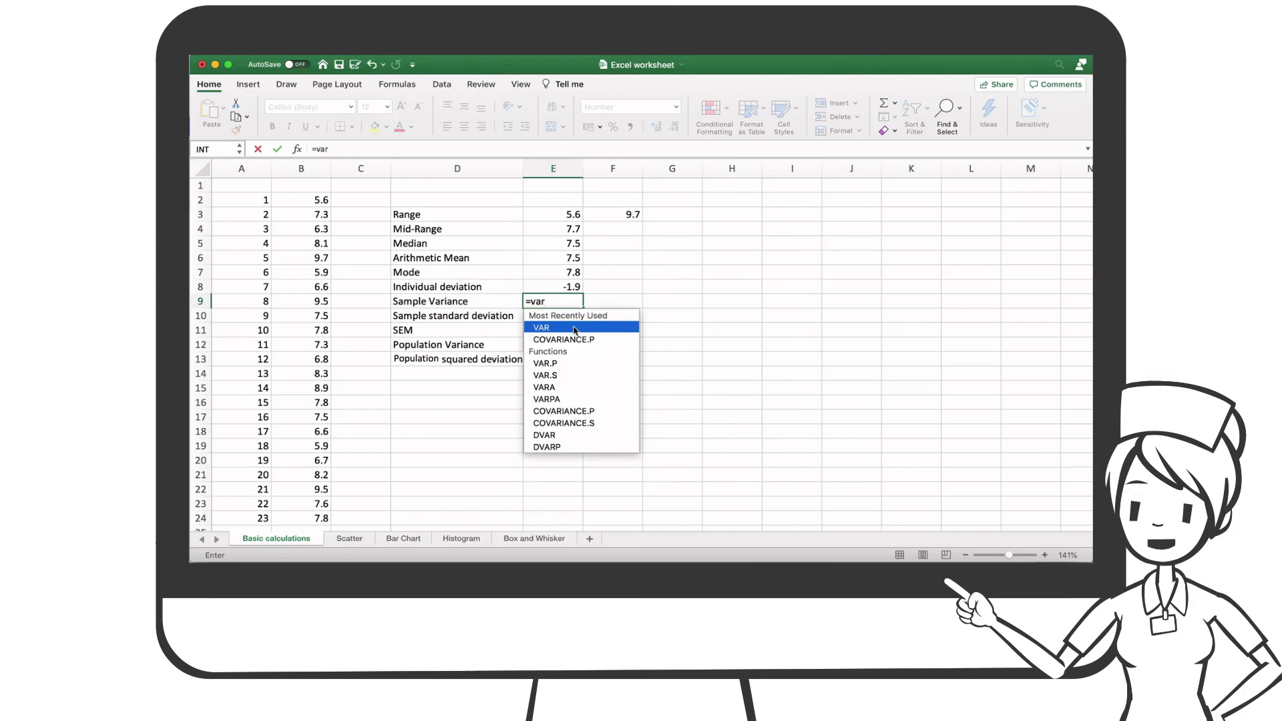
pyautogui.doubleClick(574, 330)
pyautogui.moveTo(314, 199); pyautogui.dragTo(322, 523)
pyautogui.press('Return')
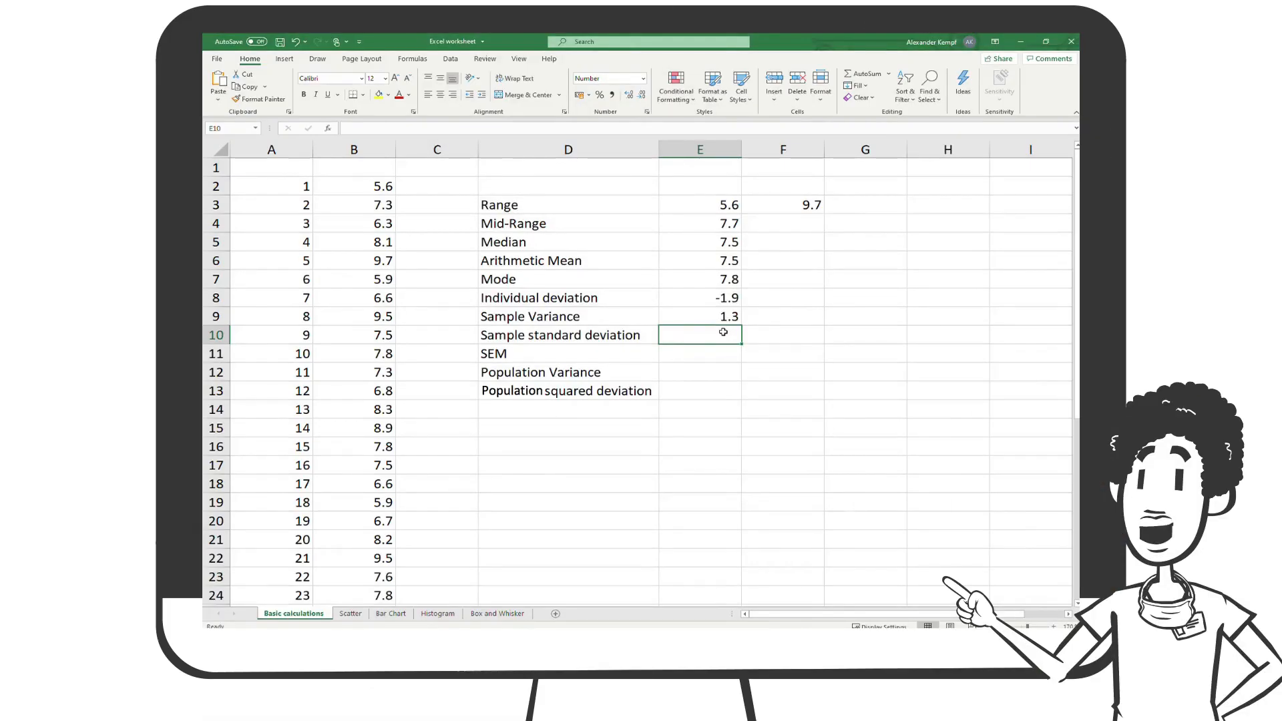
# Calculate the Sample standard deviation in E10 with the formula =STDEV(B2:B24)
pyautogui.write('=ST')
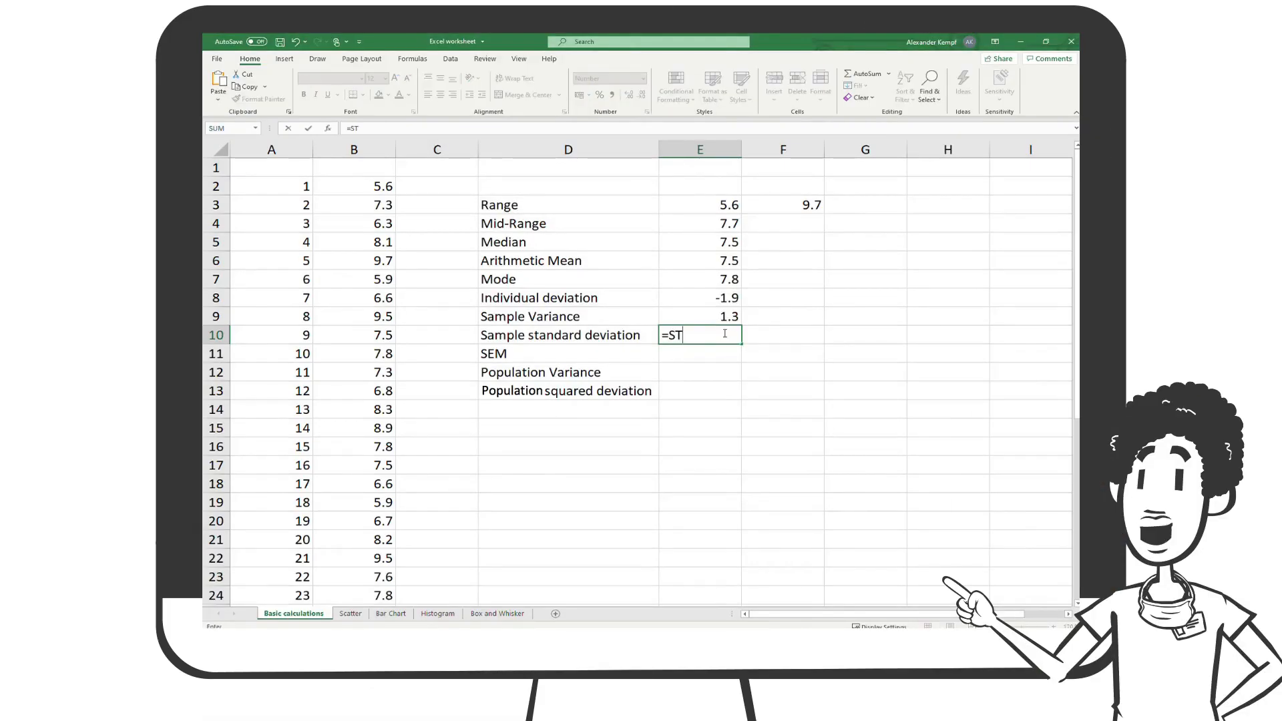
pyautogui.write('DE')
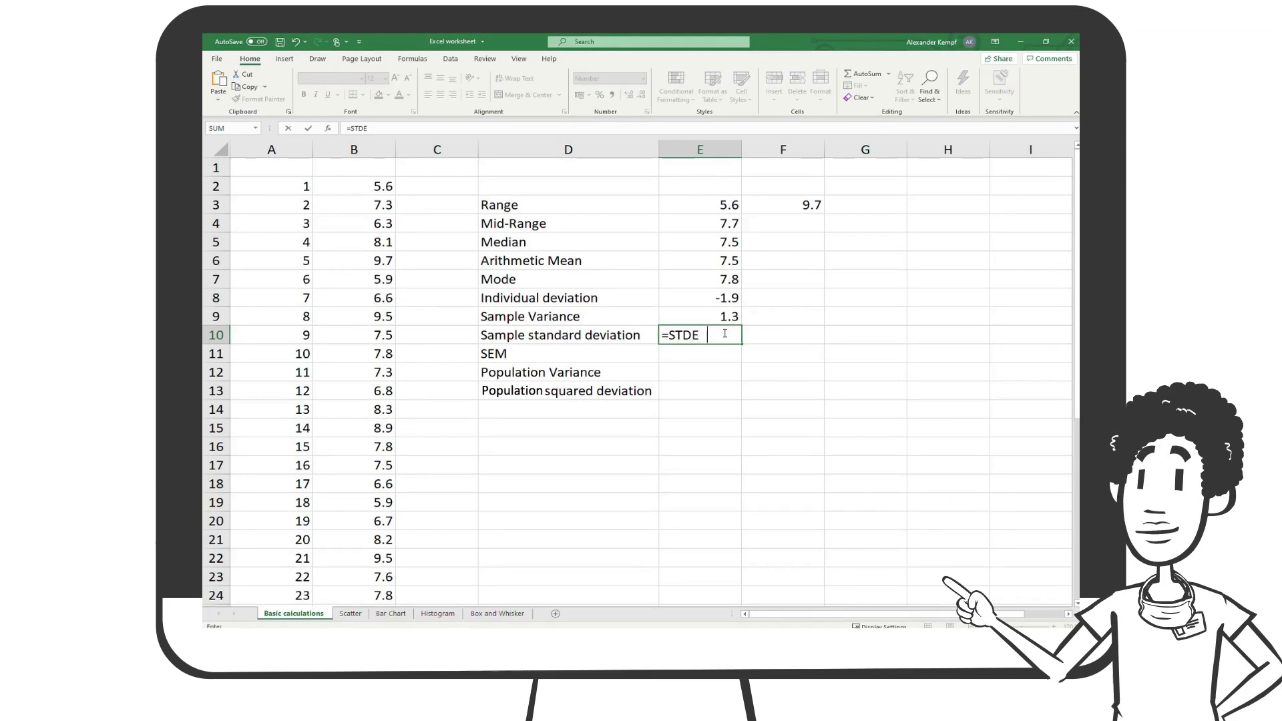
pyautogui.write('V(')
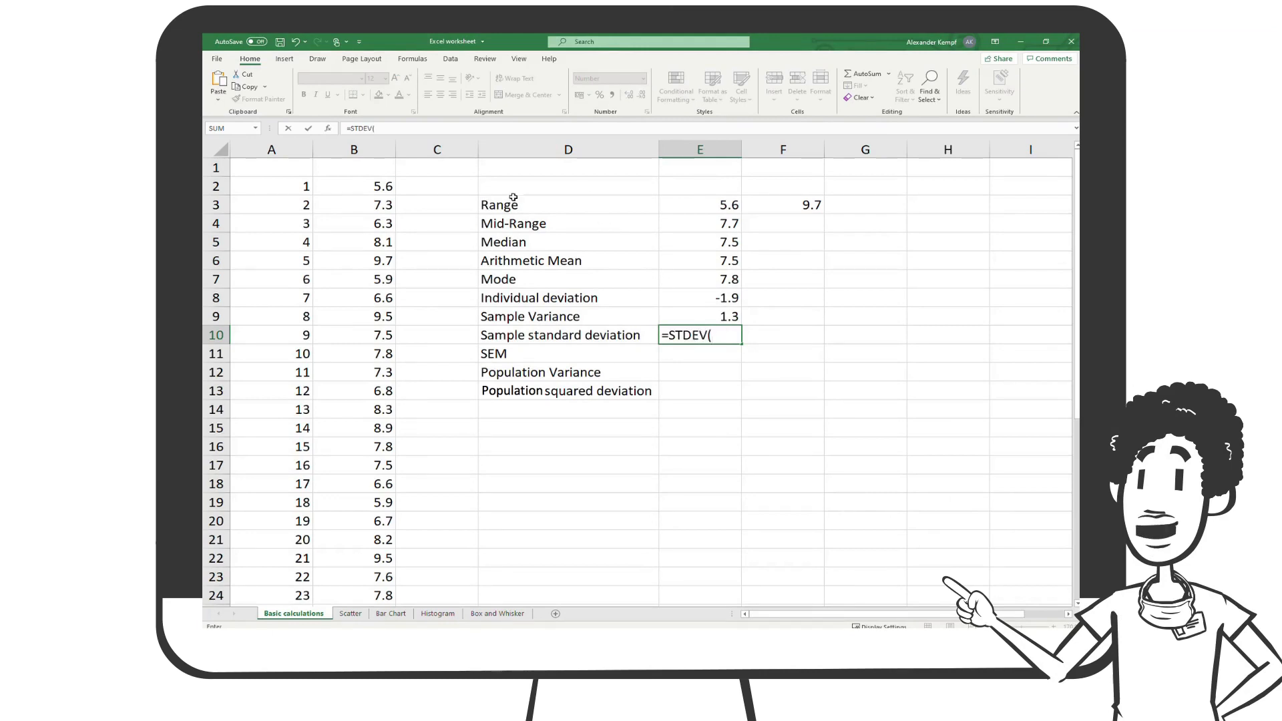
pyautogui.moveTo(346, 182); pyautogui.dragTo(377, 594)
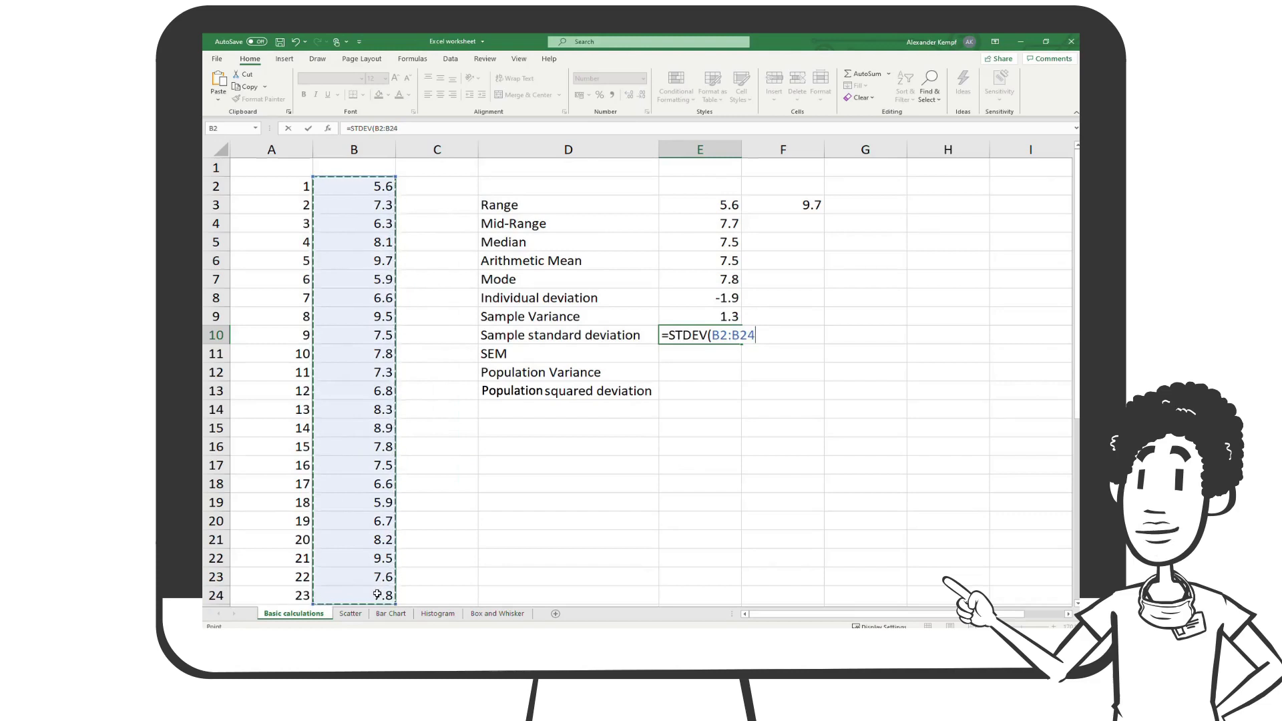
pyautogui.write(')')
pyautogui.press('Return')
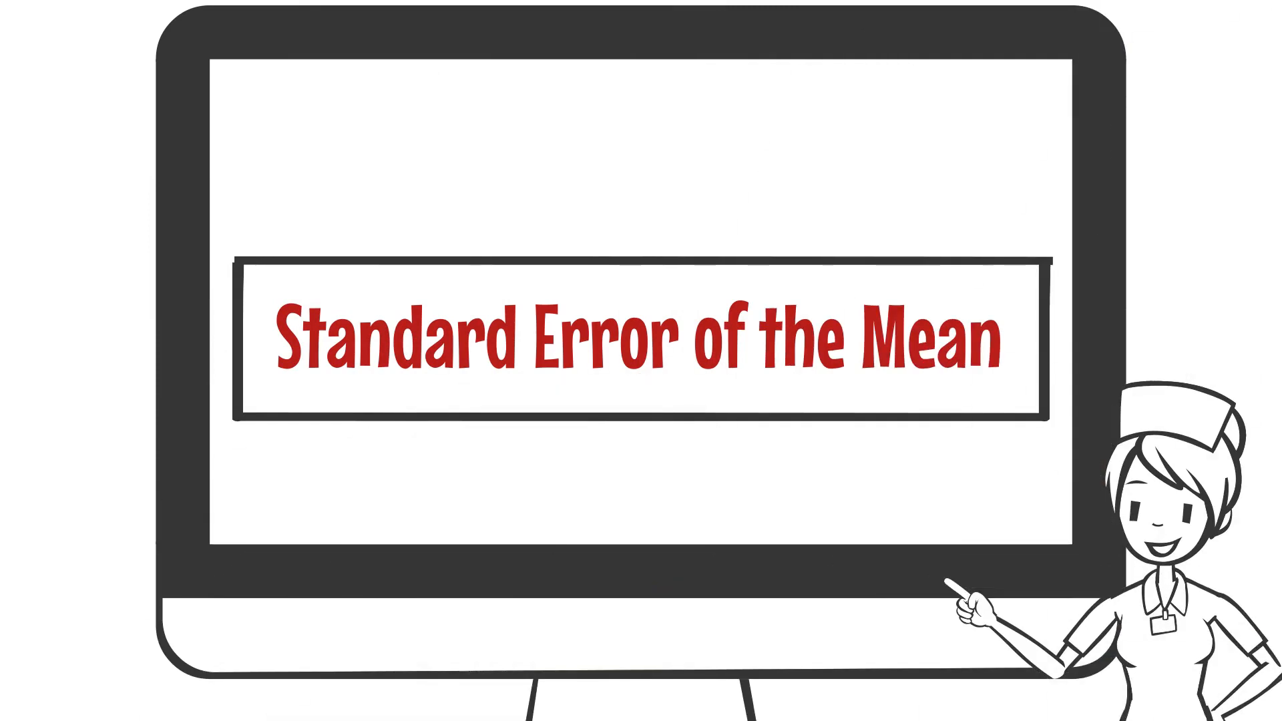
# Calculate the SEM in E11 with the formula =STDEV(B2:B24)/SQRT(COUNT(B2:B24))
pyautogui.write('=st')
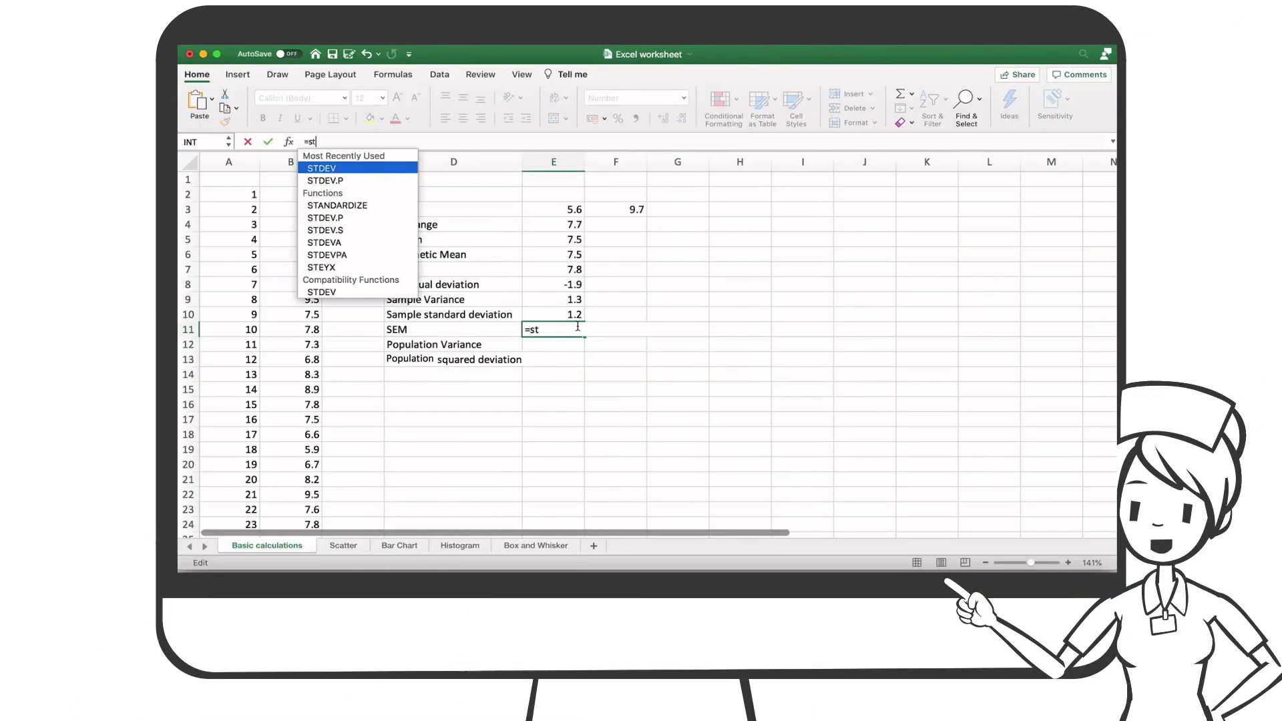
pyautogui.doubleClick(322, 168)
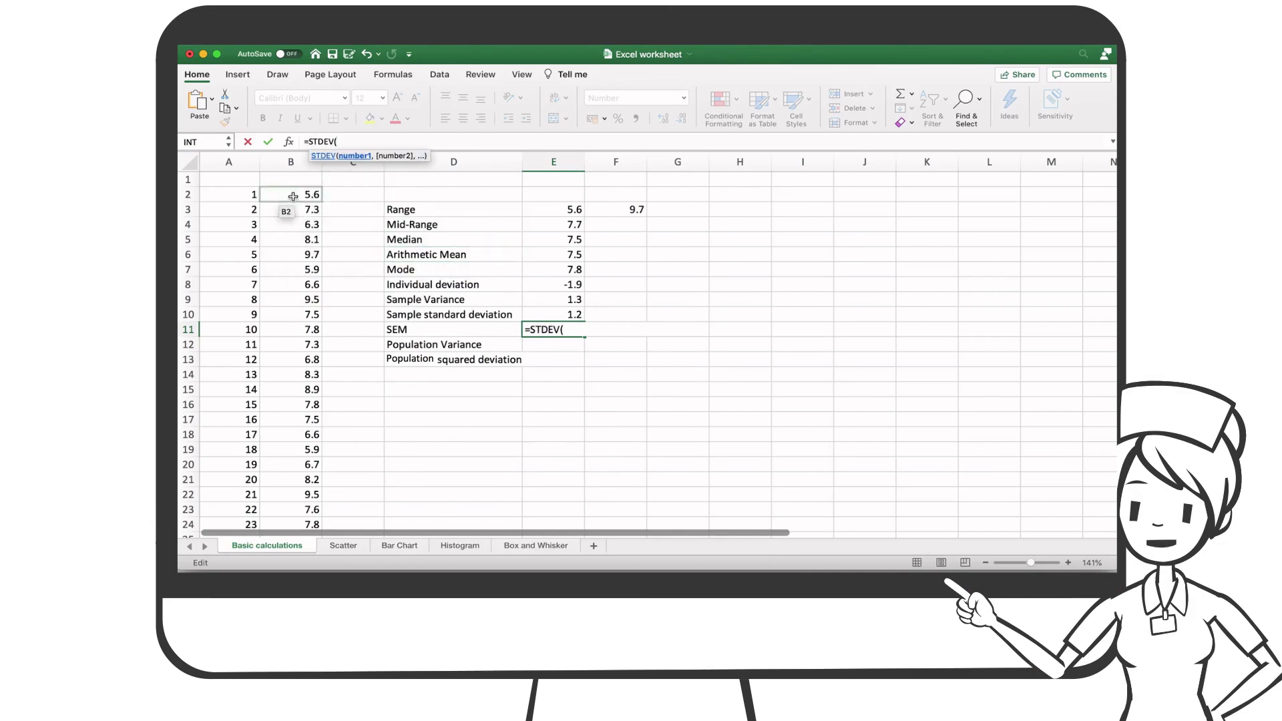
pyautogui.moveTo(292, 194); pyautogui.dragTo(291, 522)
pyautogui.write(')')
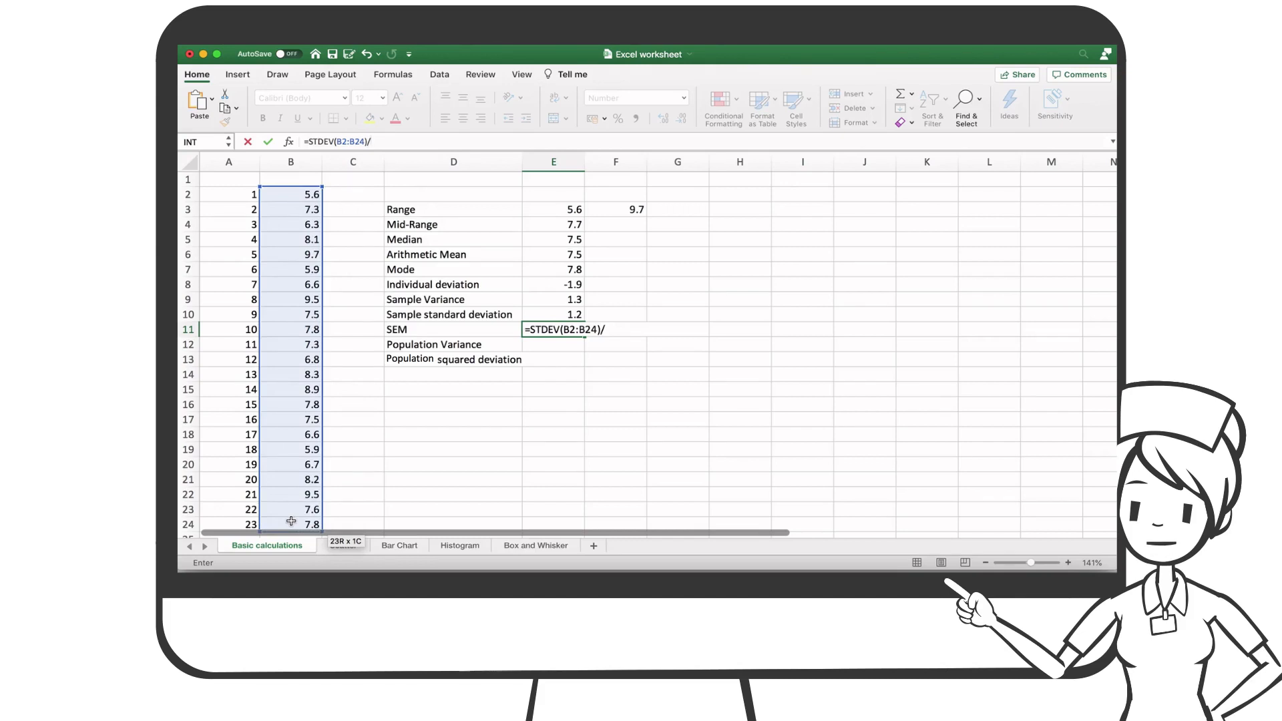
pyautogui.write('/sq')
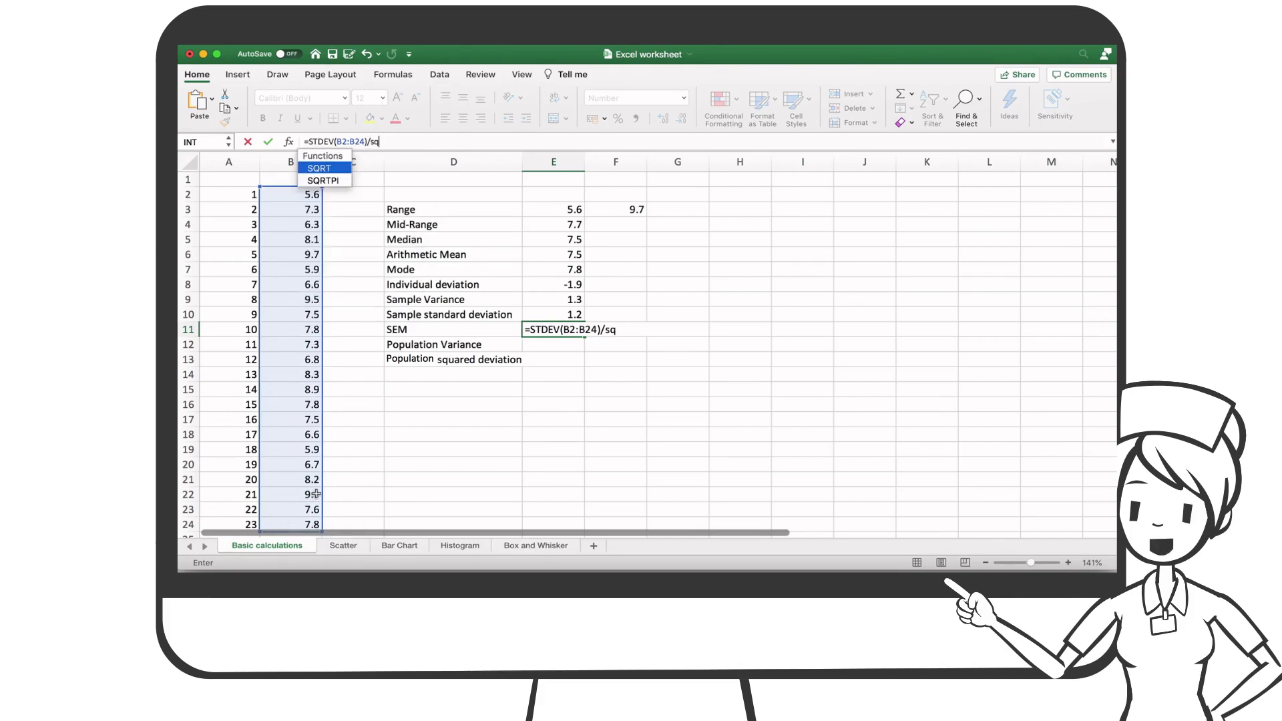
pyautogui.doubleClick(335, 167)
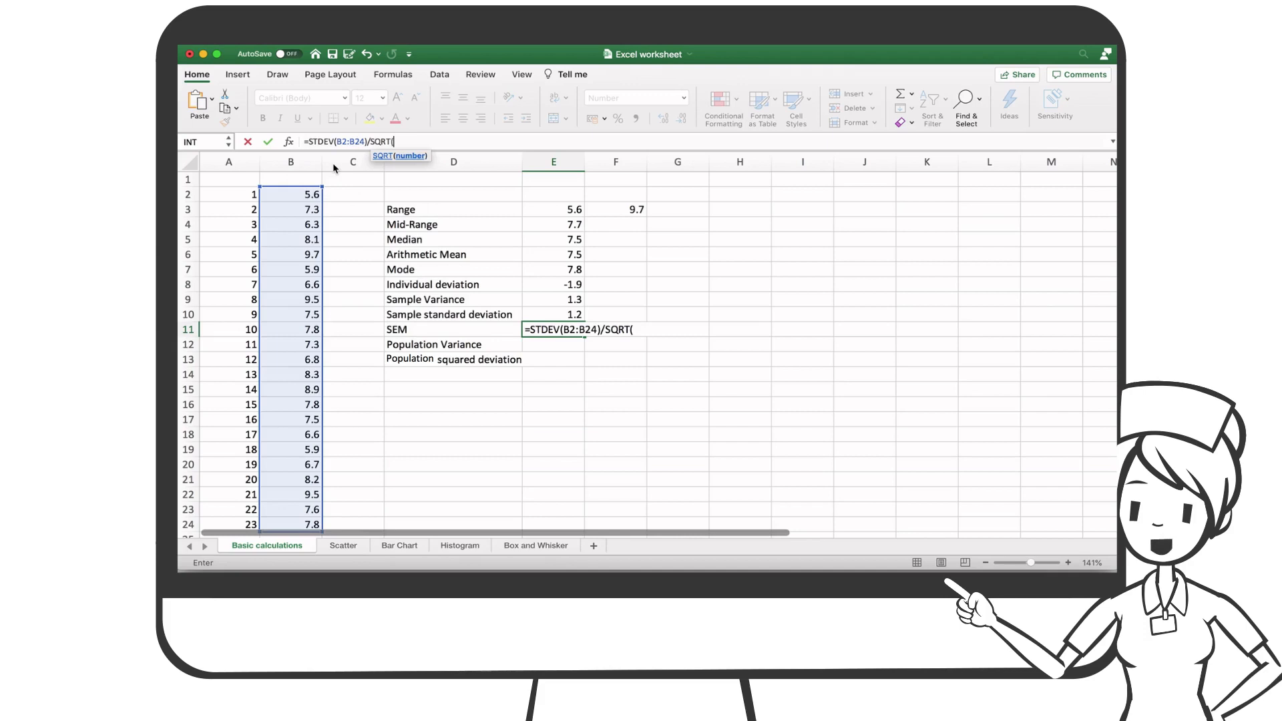
pyautogui.write('coun')
pyautogui.doubleClick(335, 168)
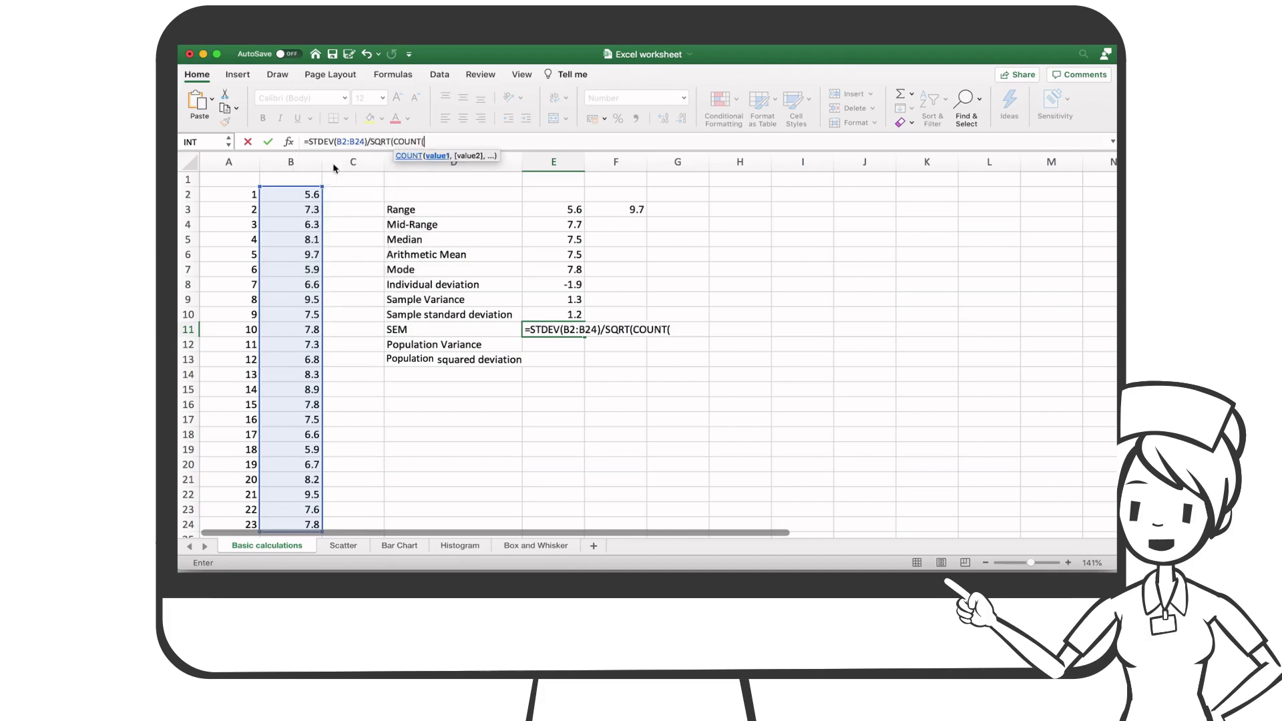
pyautogui.moveTo(305, 197); pyautogui.dragTo(290, 527)
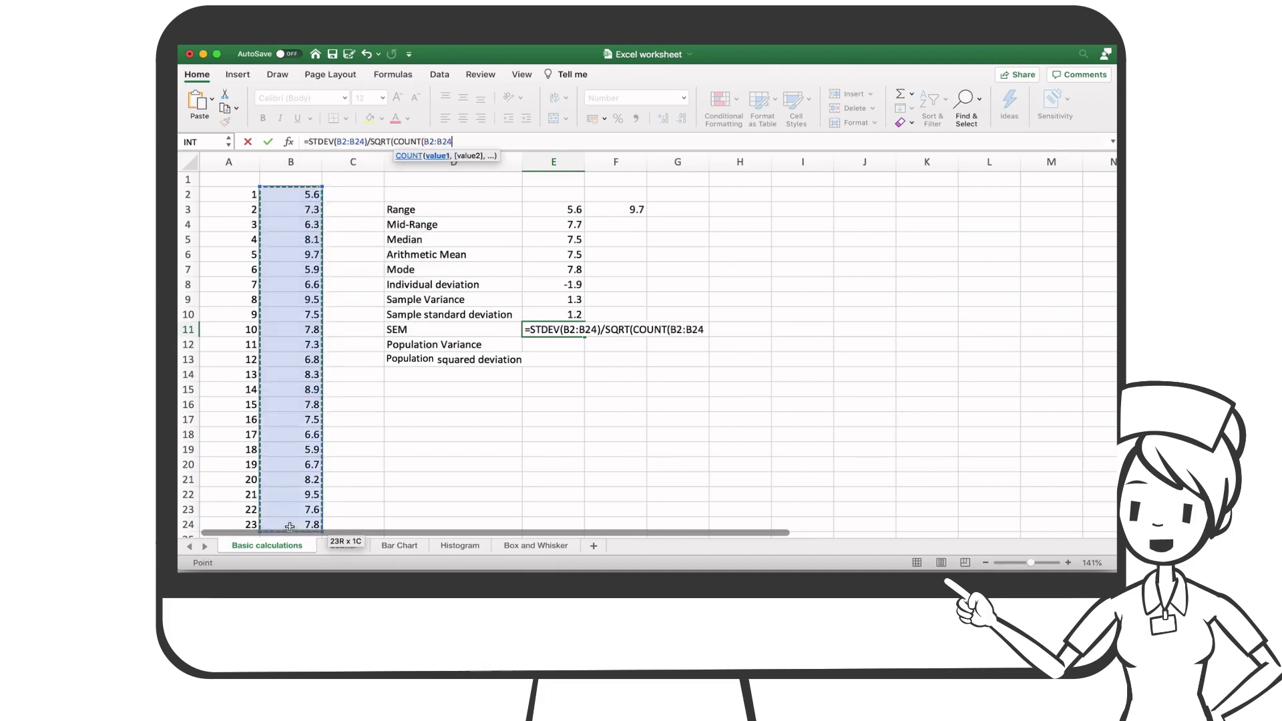
pyautogui.press('Return')
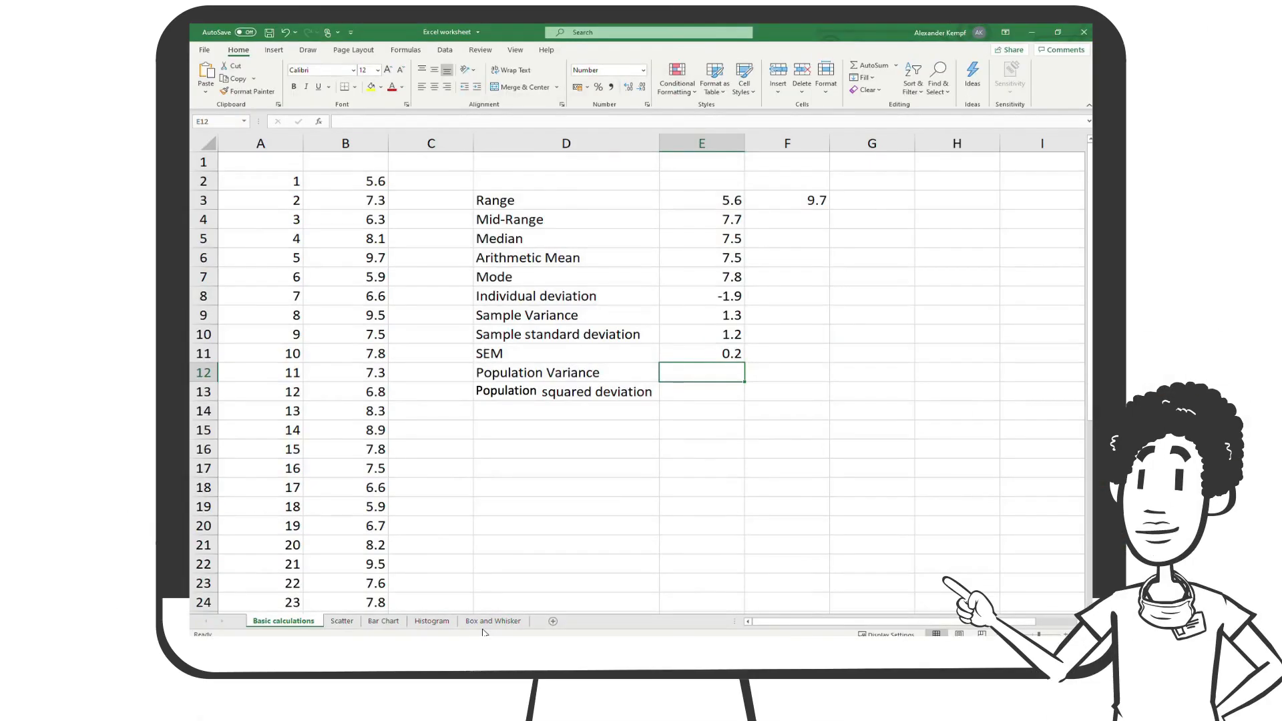
# Calculate the Population Variance of B2:B24 in E12 with the VAR.P function
pyautogui.write('=VAR.P(')
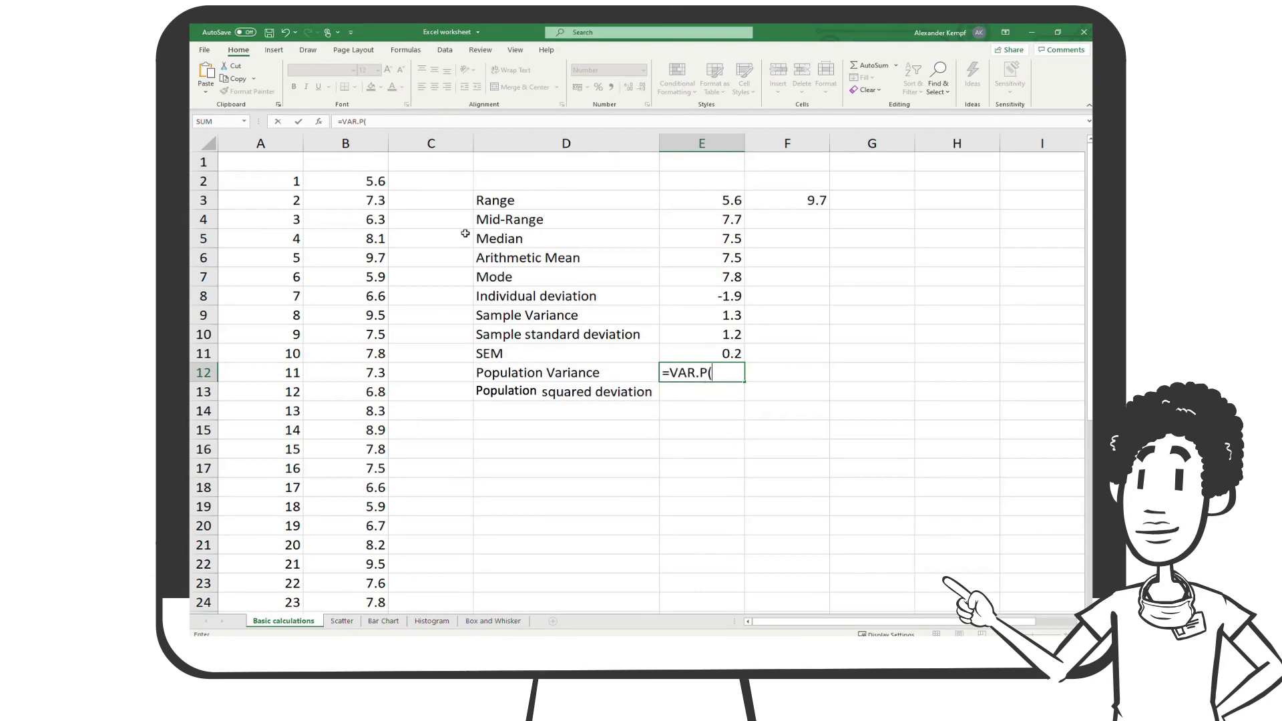
pyautogui.moveTo(375, 181); pyautogui.dragTo(348, 592)
pyautogui.press('Return')
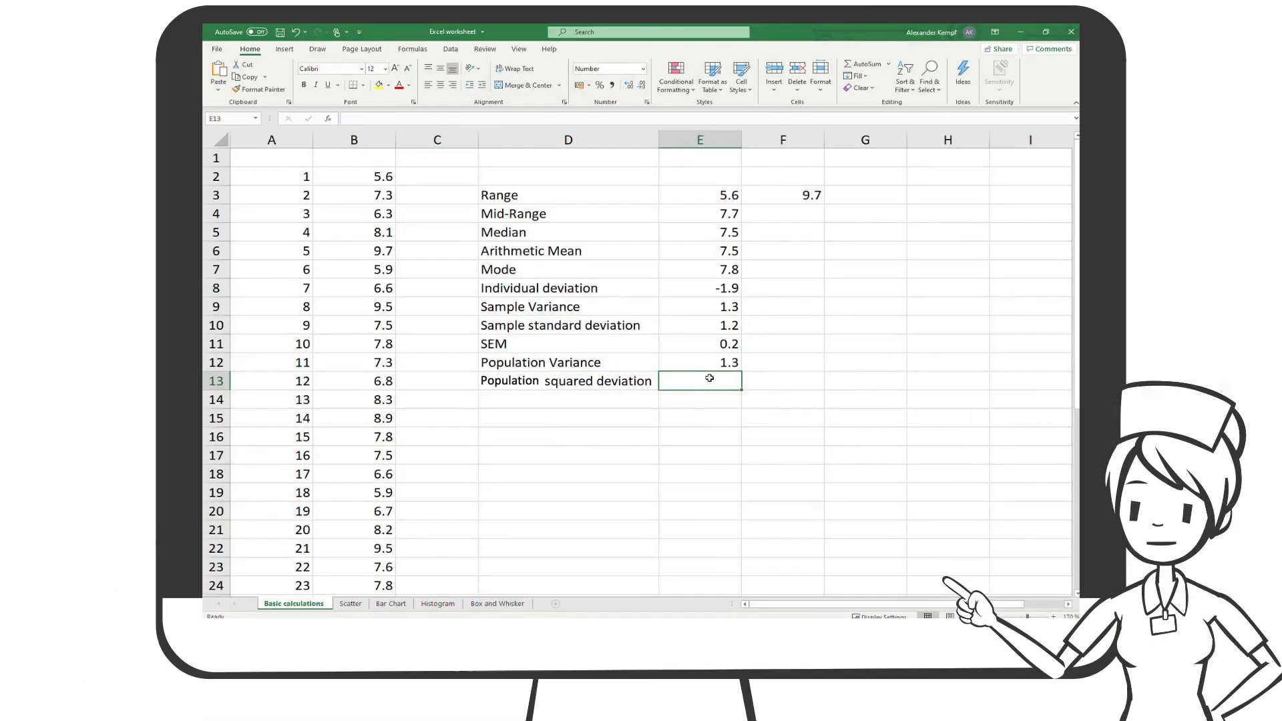
# Calculate the Population squared deviation in E13 by applying the STDEV.P function to B2:B24
pyautogui.write('=S')
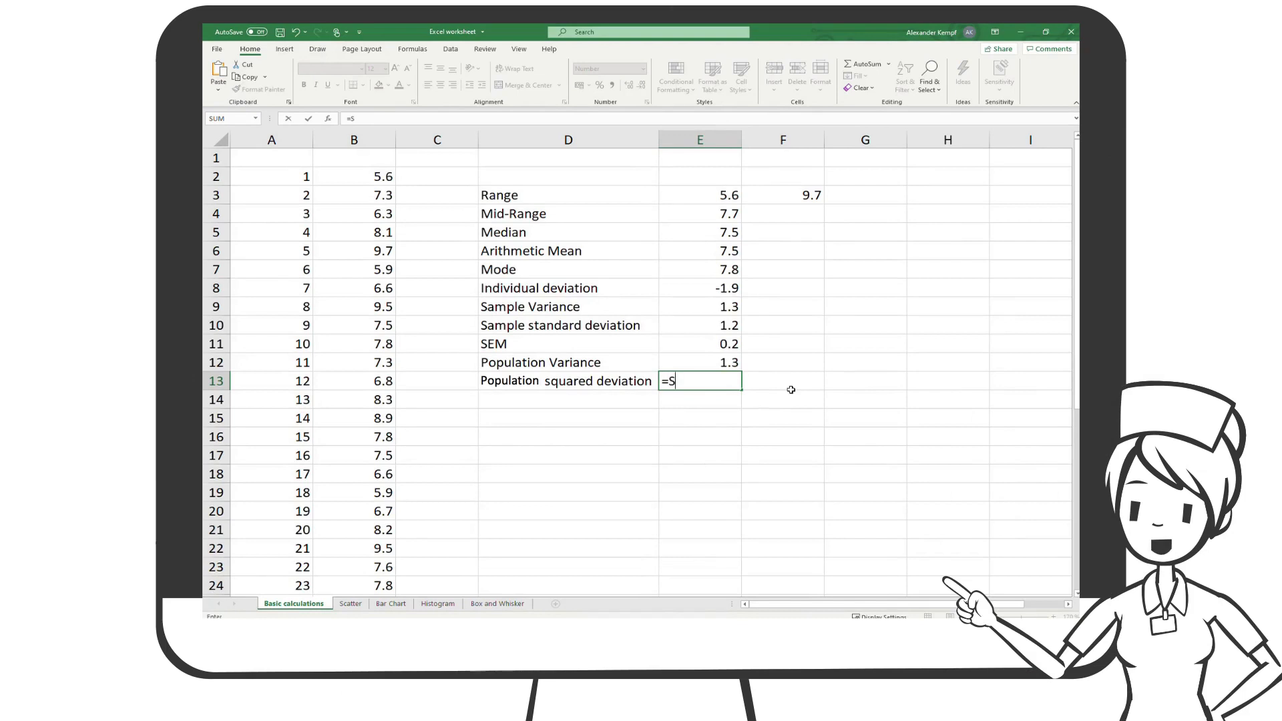
pyautogui.write('TDEV.P(')
pyautogui.moveTo(382, 176); pyautogui.dragTo(369, 587)
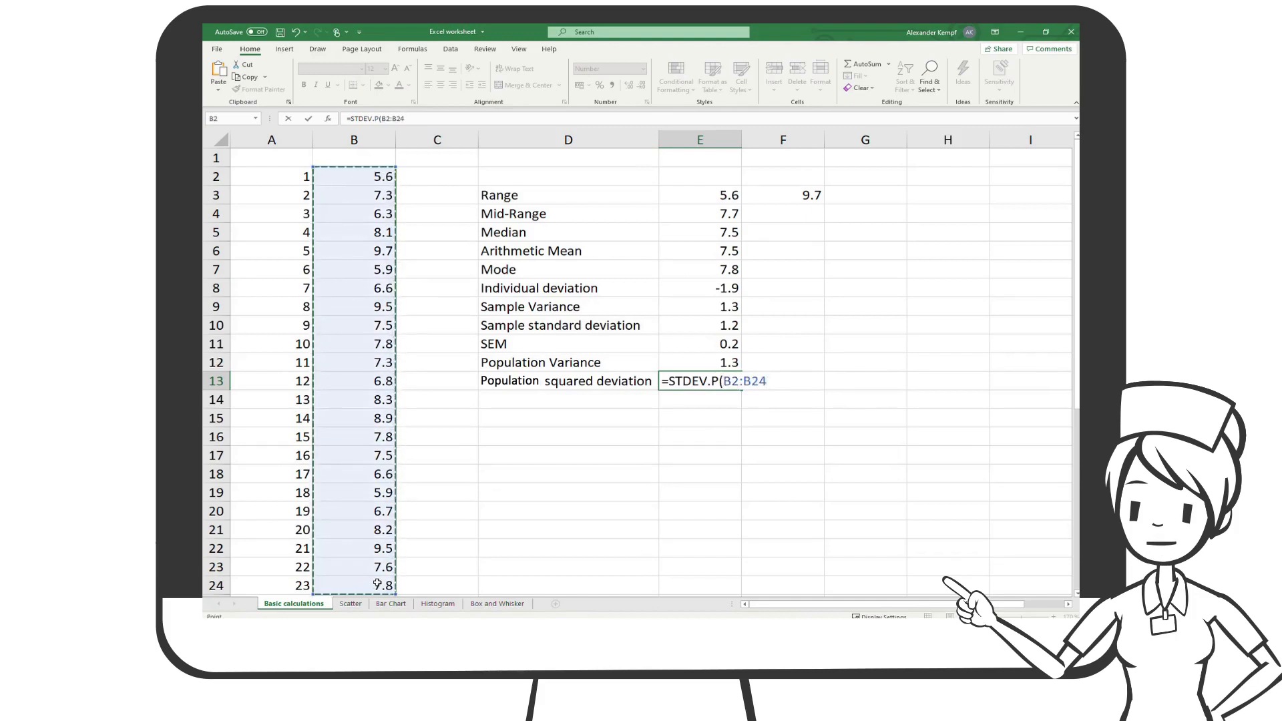
pyautogui.press('Return')
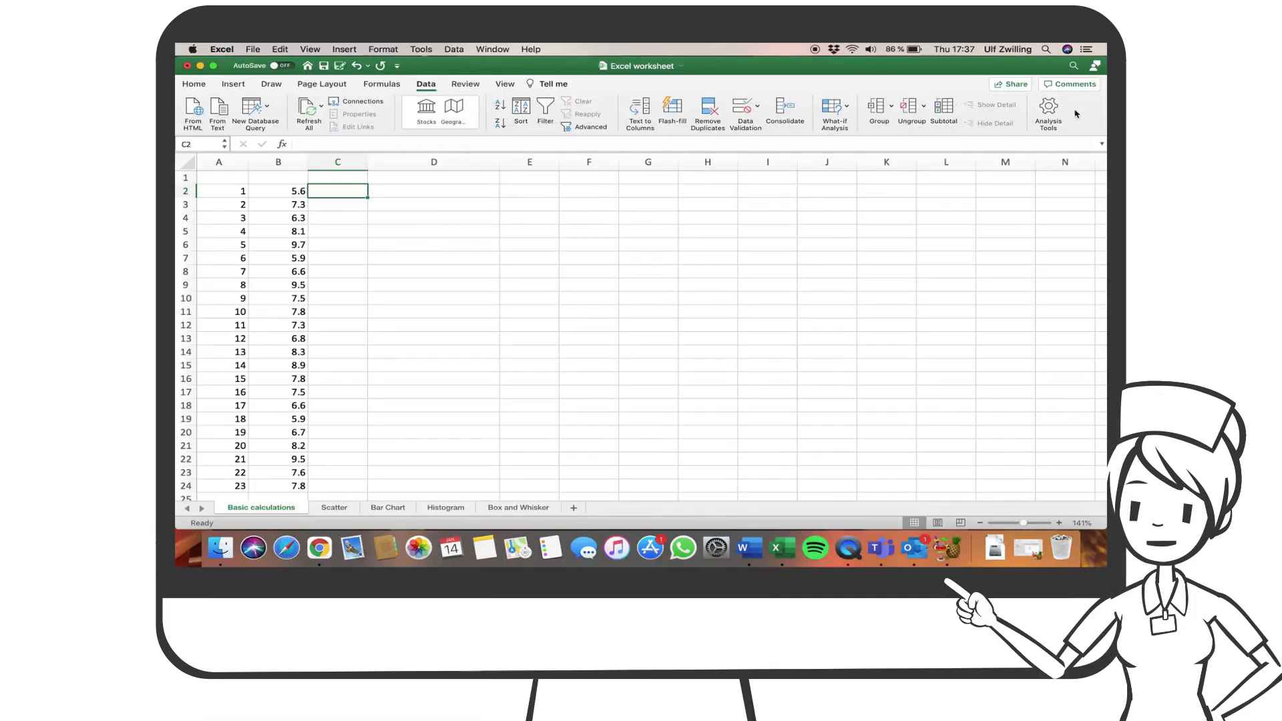
# Enable the Analysis ToolPak add-in for statistical data analysis
pyautogui.click(421, 49)
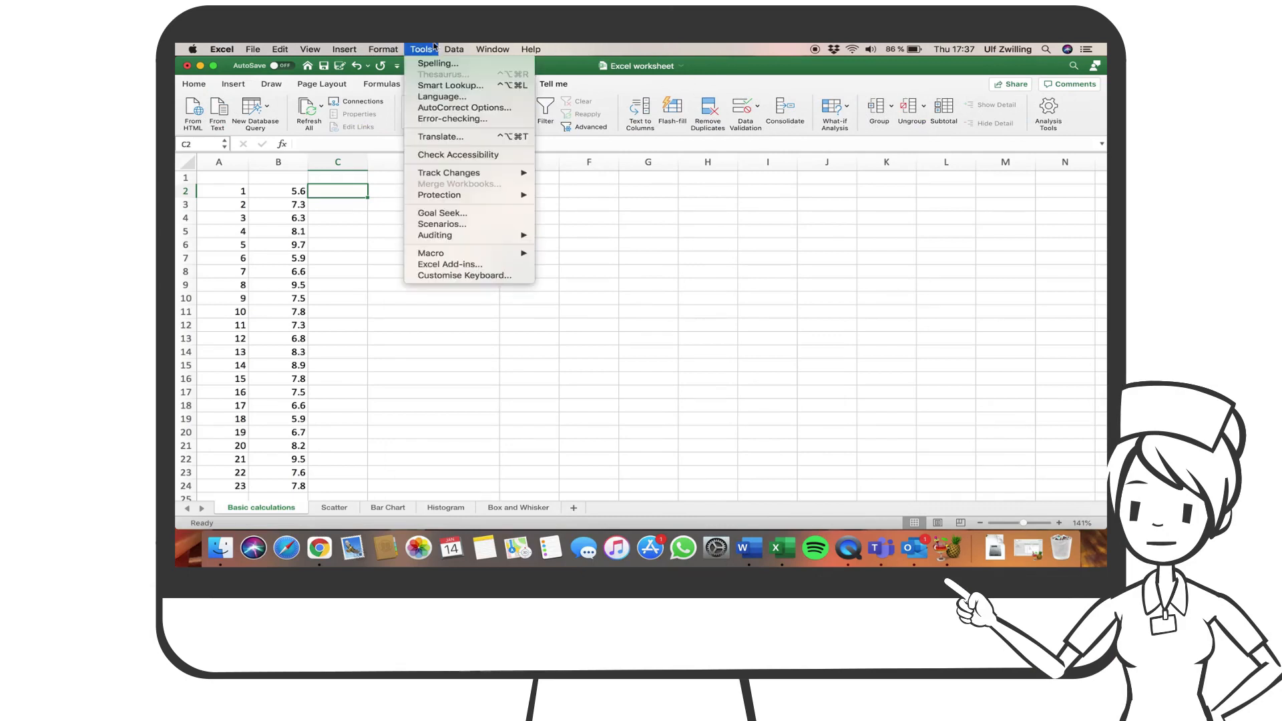
pyautogui.click(474, 265)
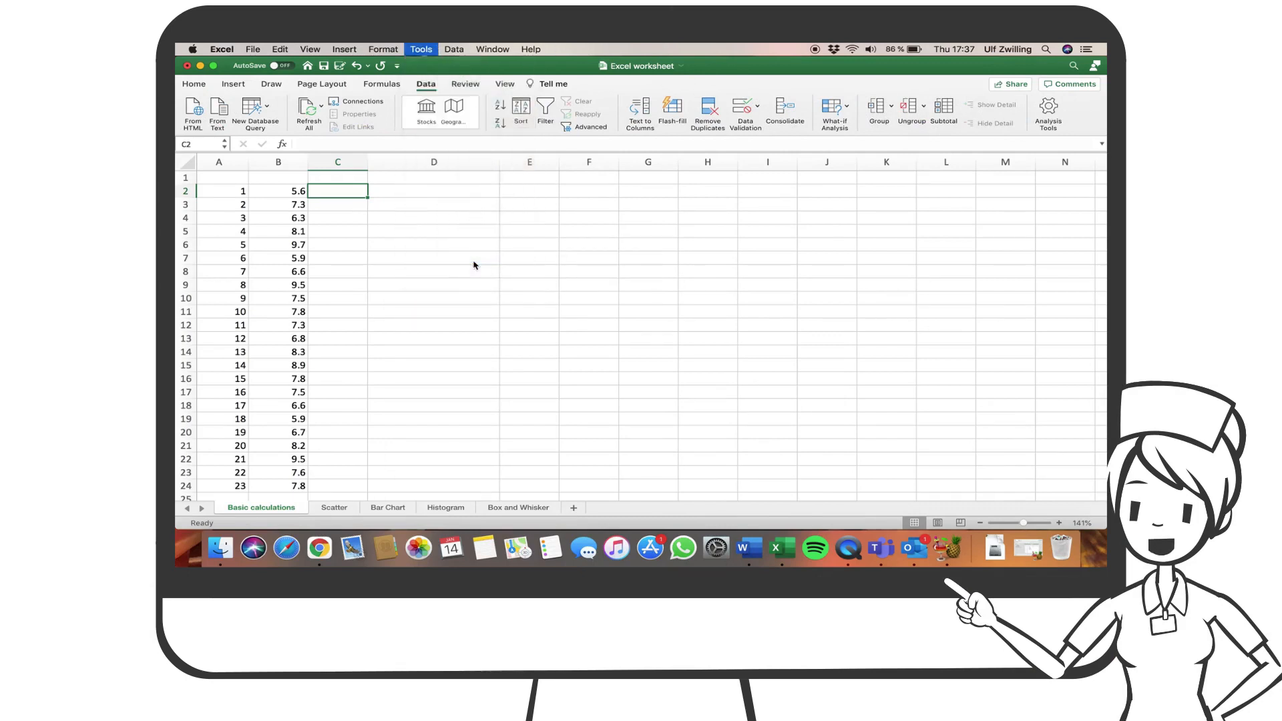
pyautogui.click(539, 173)
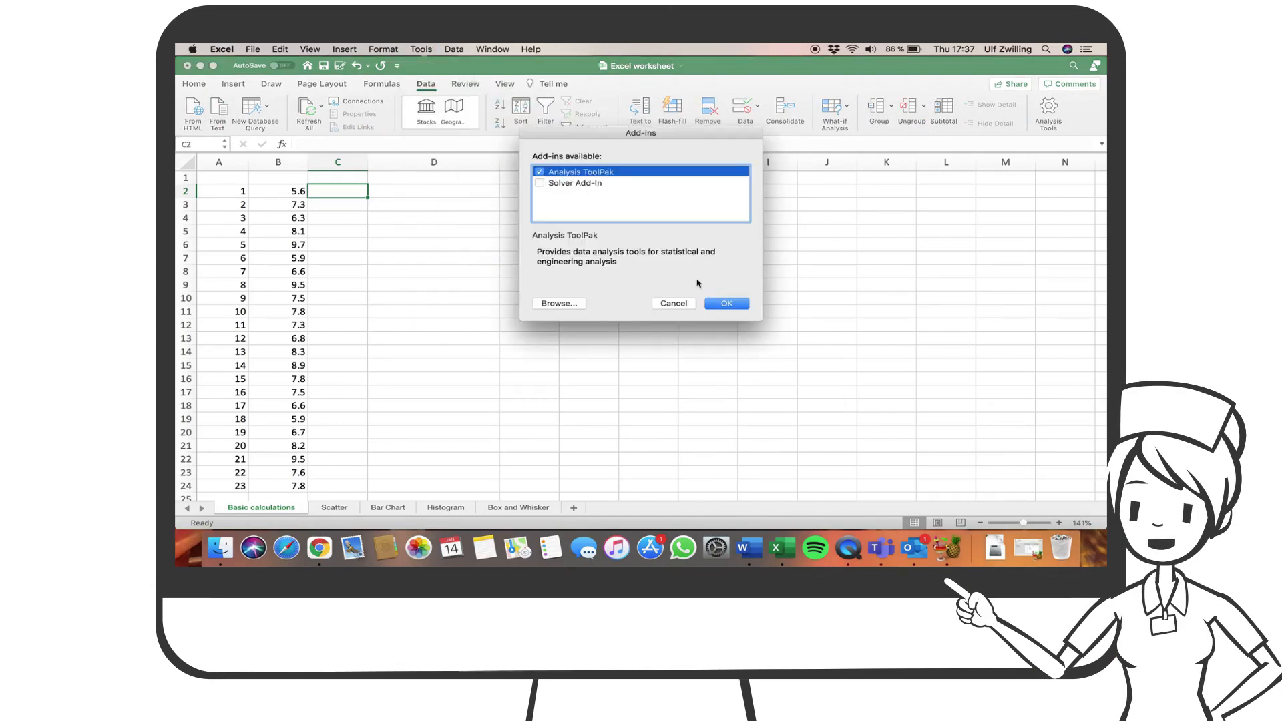
pyautogui.click(727, 304)
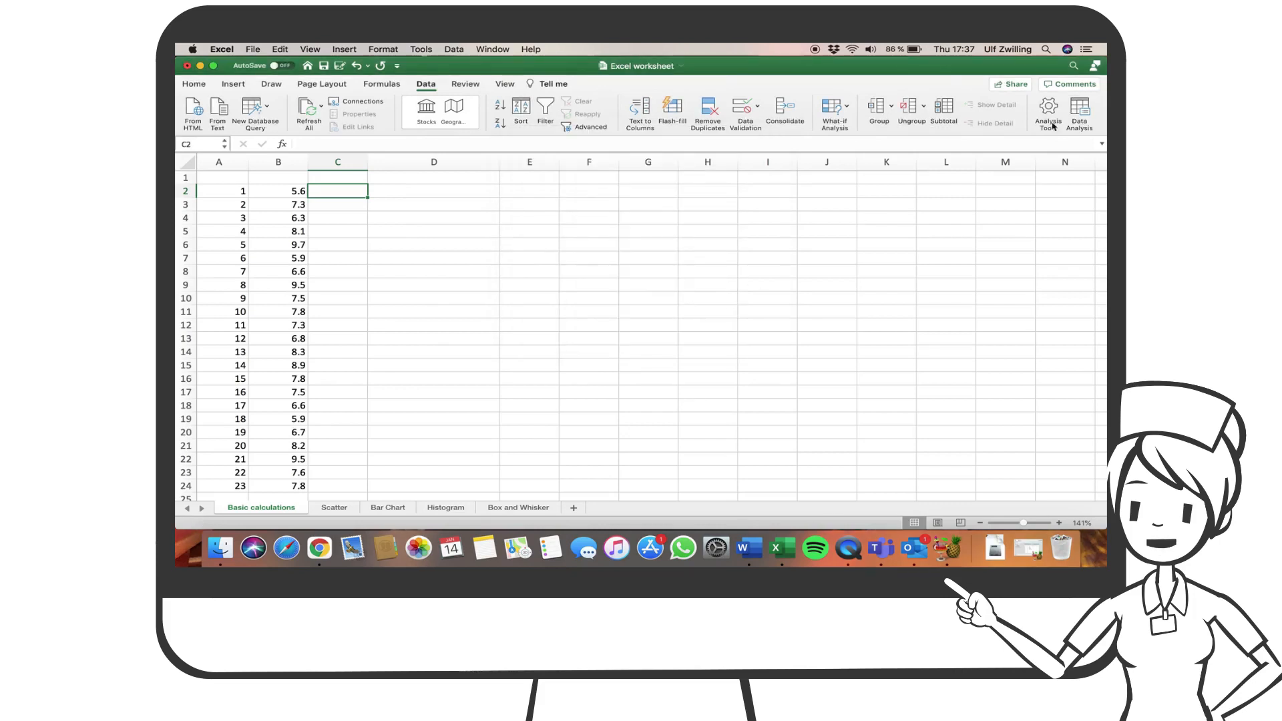
# Start a Descriptive Statistics data analysis and set its input range to $B$2:$B$24
pyautogui.click(1080, 110)
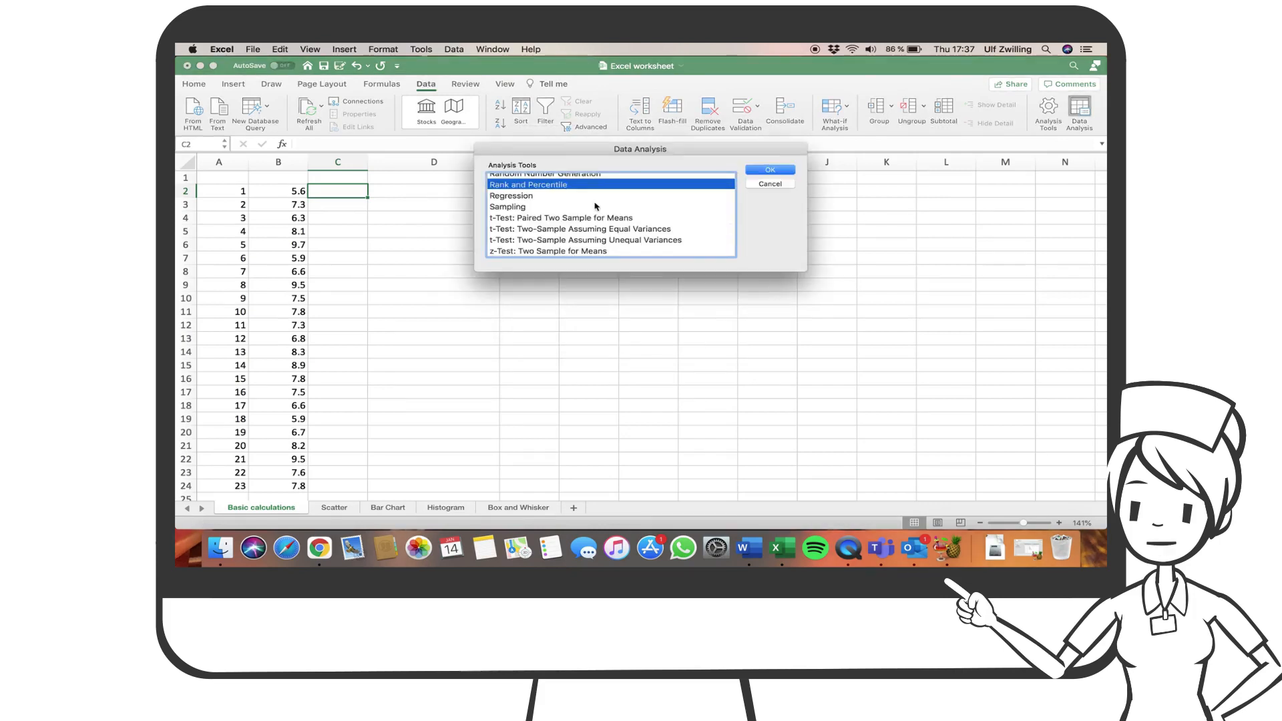
pyautogui.scroll(10, 596, 206)
pyautogui.click(556, 235)
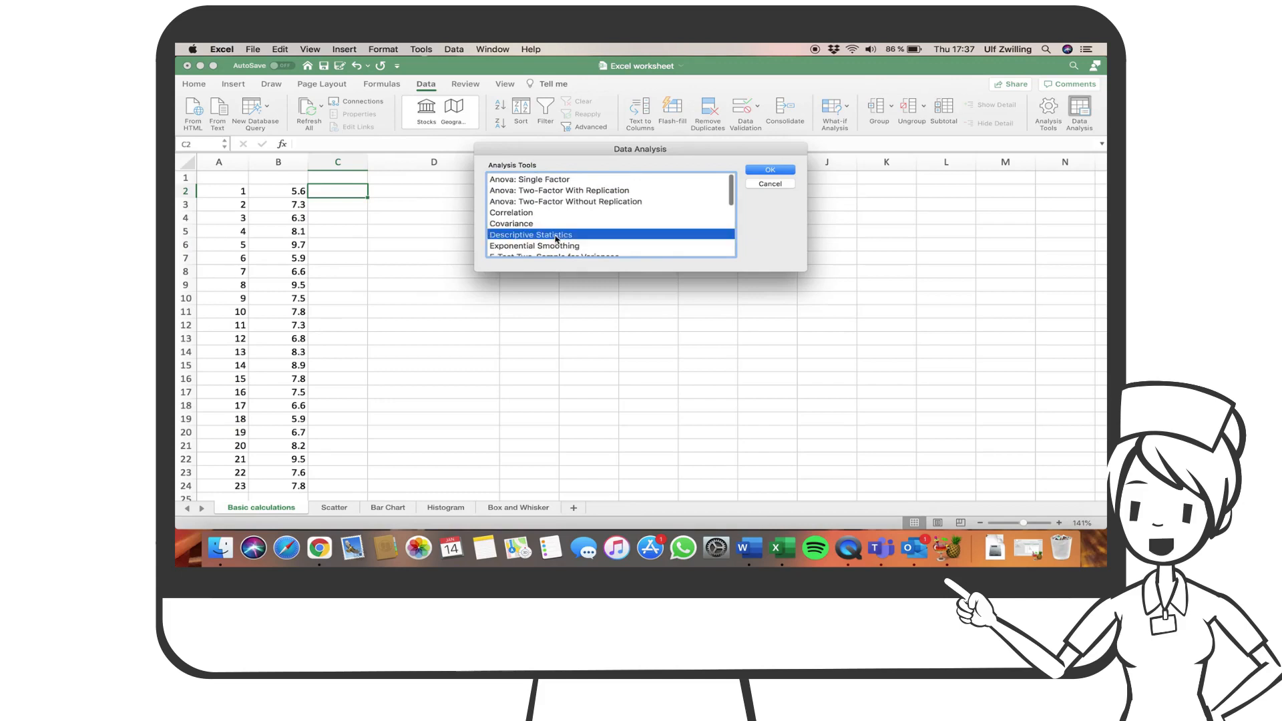
pyautogui.click(774, 171)
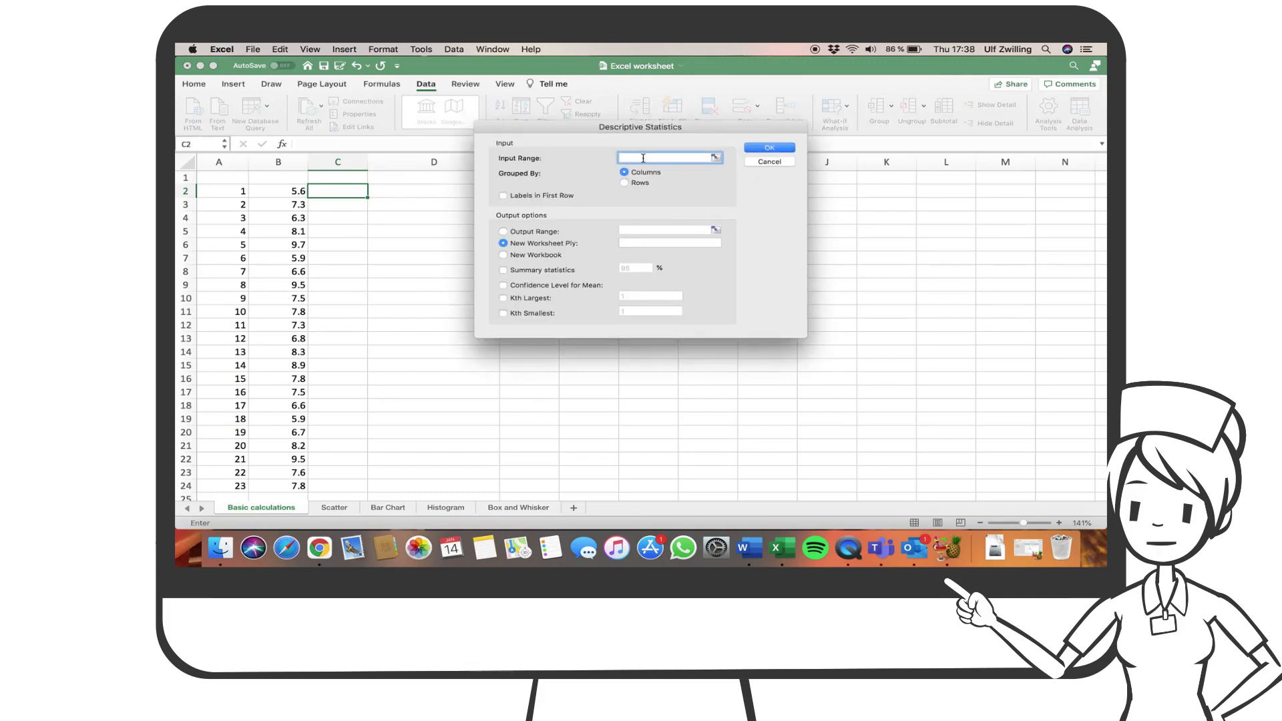
pyautogui.click(715, 158)
pyautogui.moveTo(294, 191); pyautogui.dragTo(291, 486)
pyautogui.press('Return')
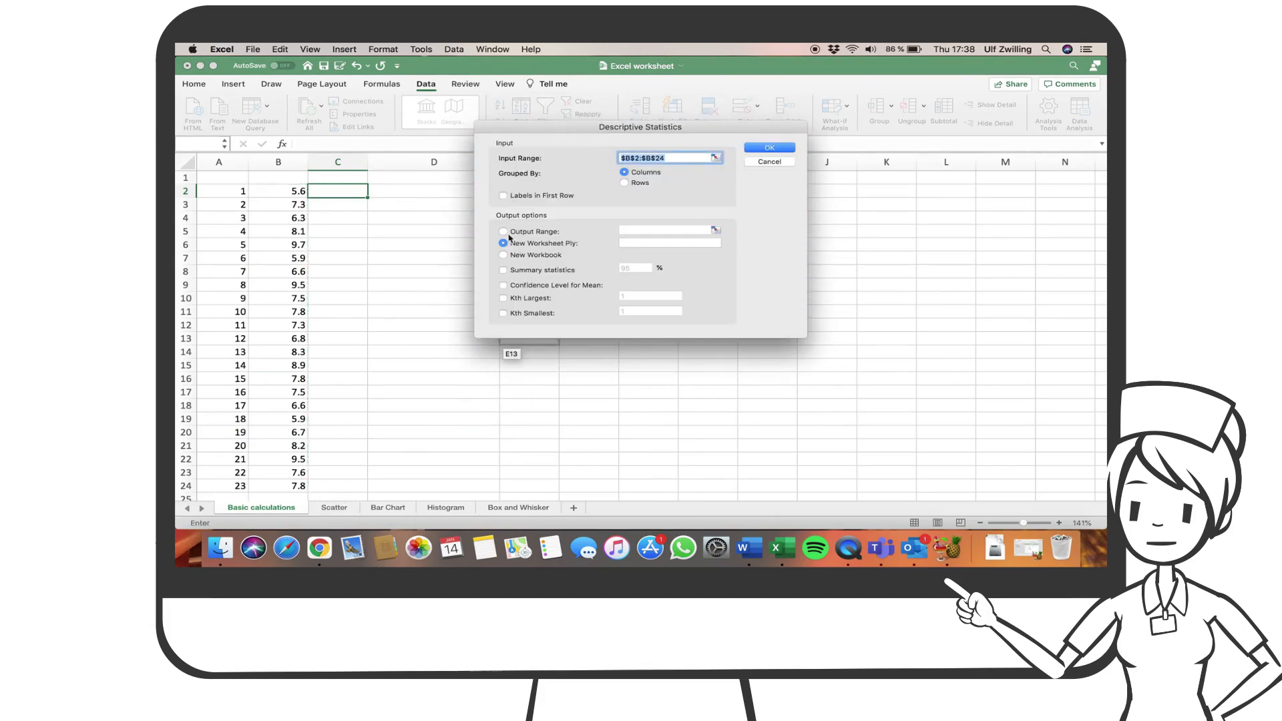
# Set the output range to $D$3:$G$12, include Summary statistics and run the Descriptive Statistics analysis
pyautogui.click(504, 232)
pyautogui.click(716, 229)
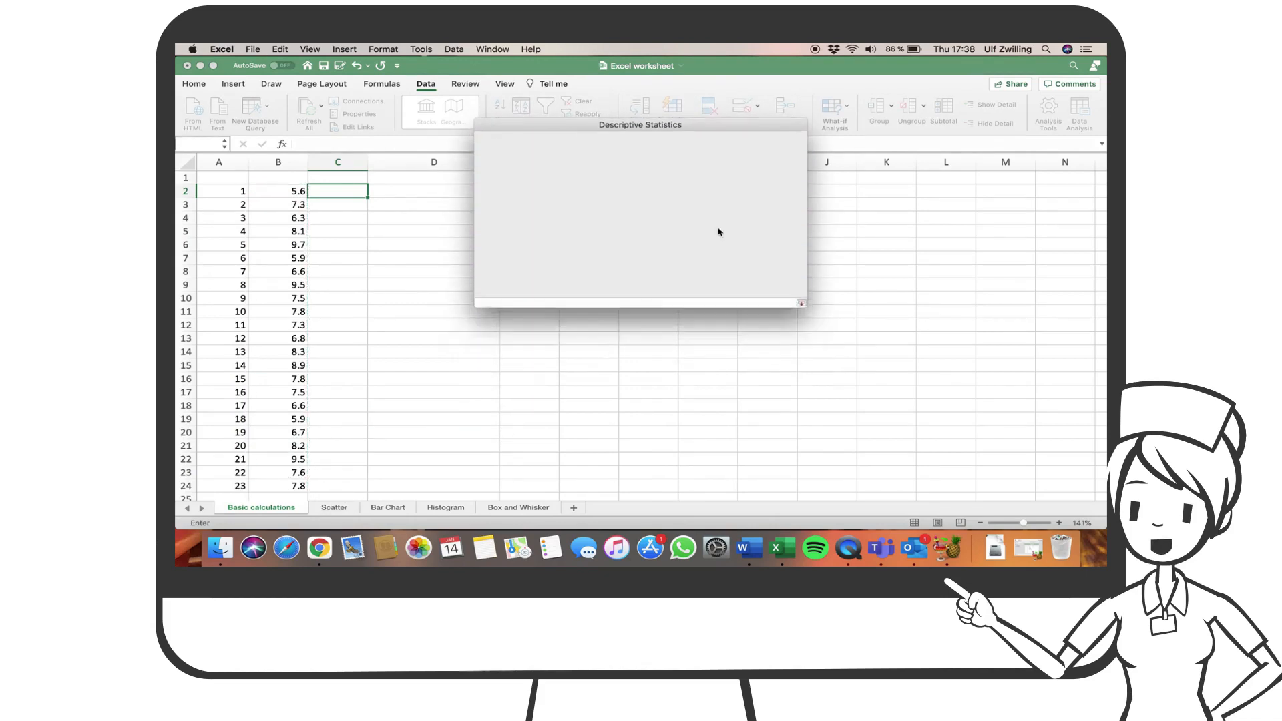
pyautogui.moveTo(440, 204); pyautogui.dragTo(641, 323)
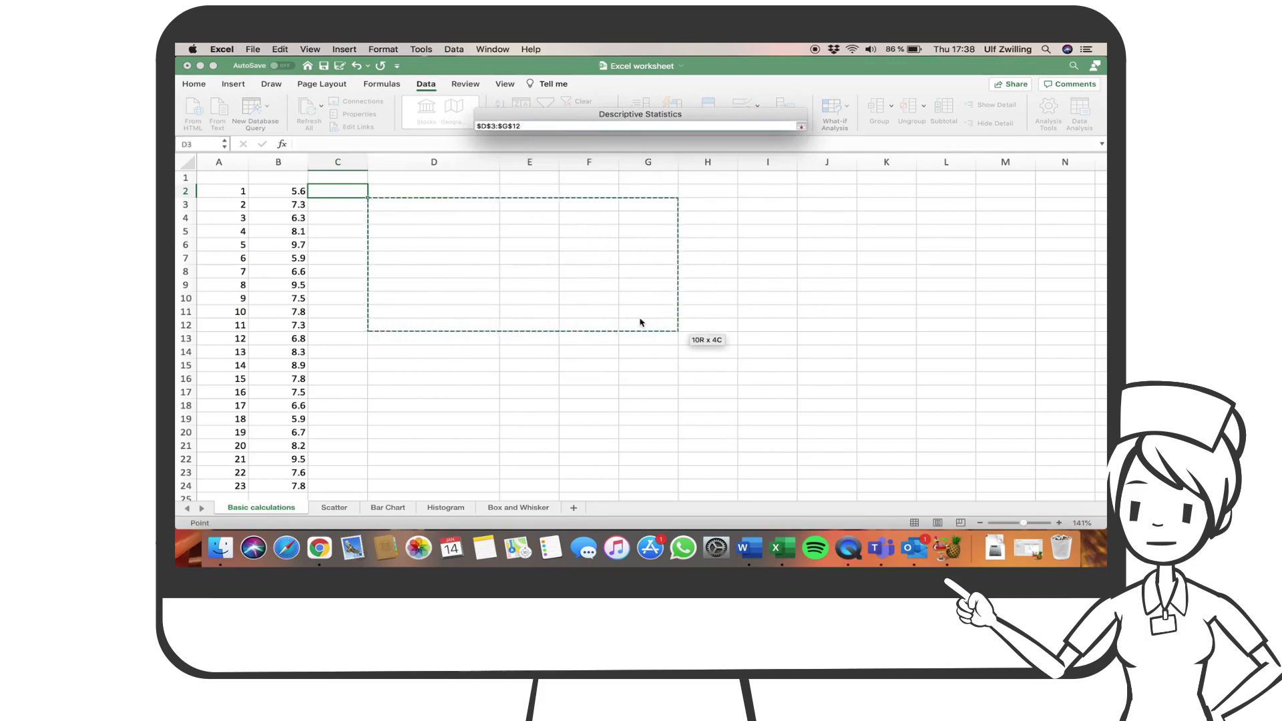
pyautogui.press('Return')
pyautogui.click(503, 270)
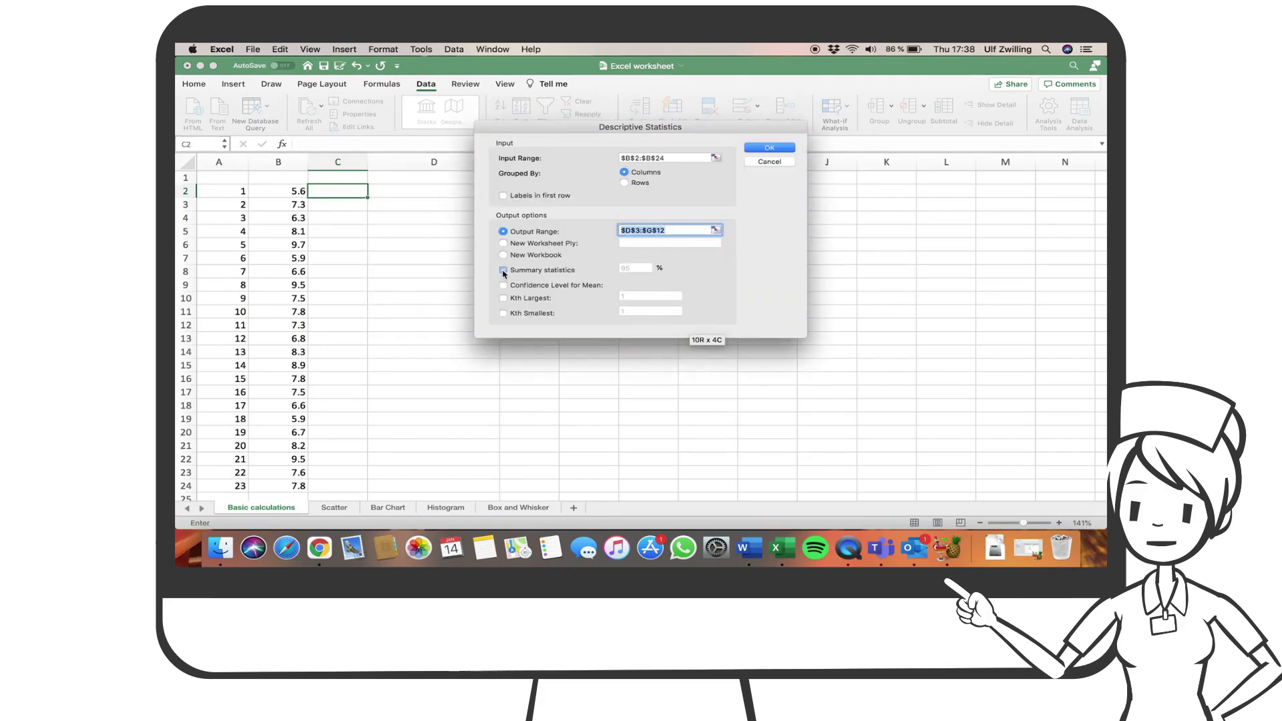
pyautogui.click(770, 148)
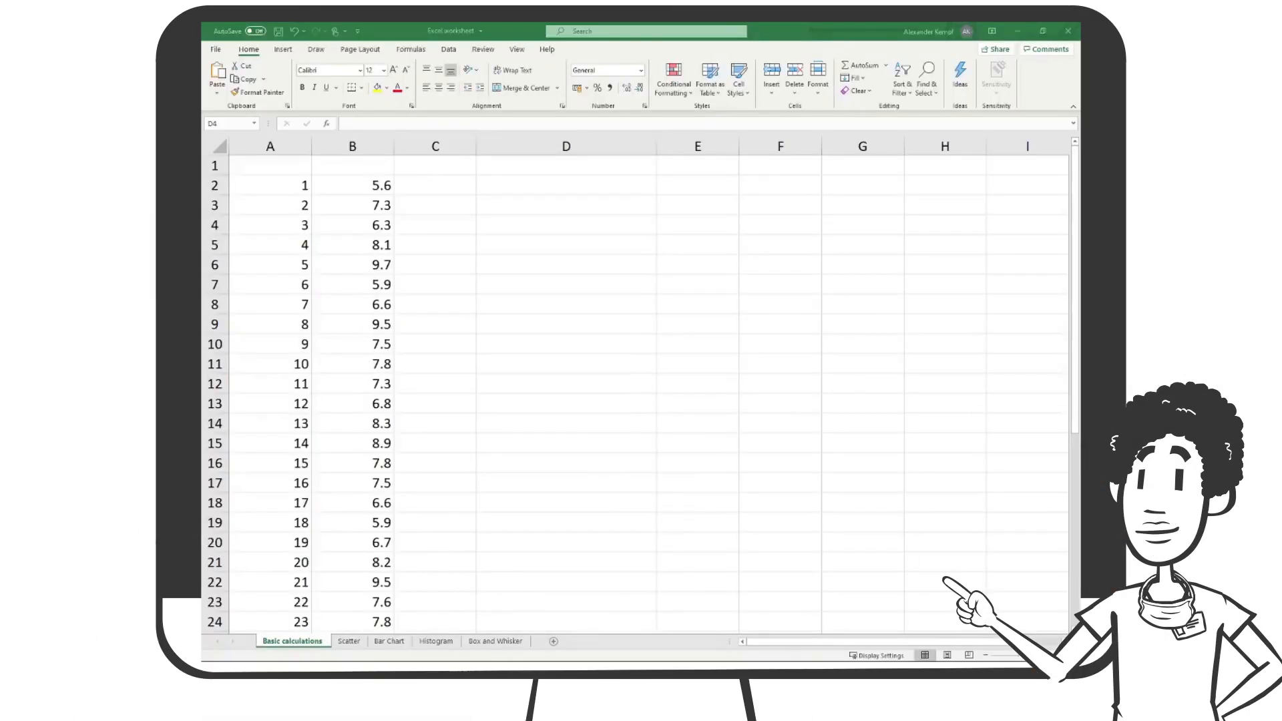
# Activate the Analysis ToolPak from the Excel Add-ins managed in the program options
pyautogui.click(566, 224)
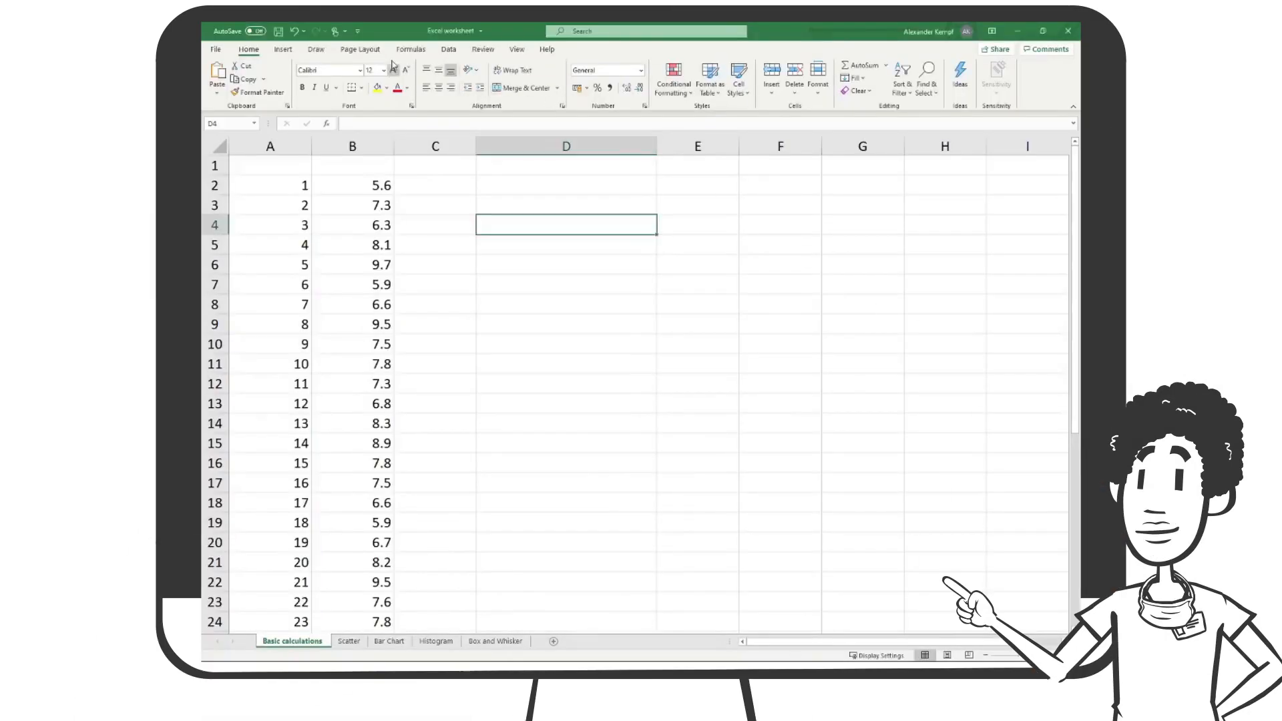
pyautogui.click(449, 49)
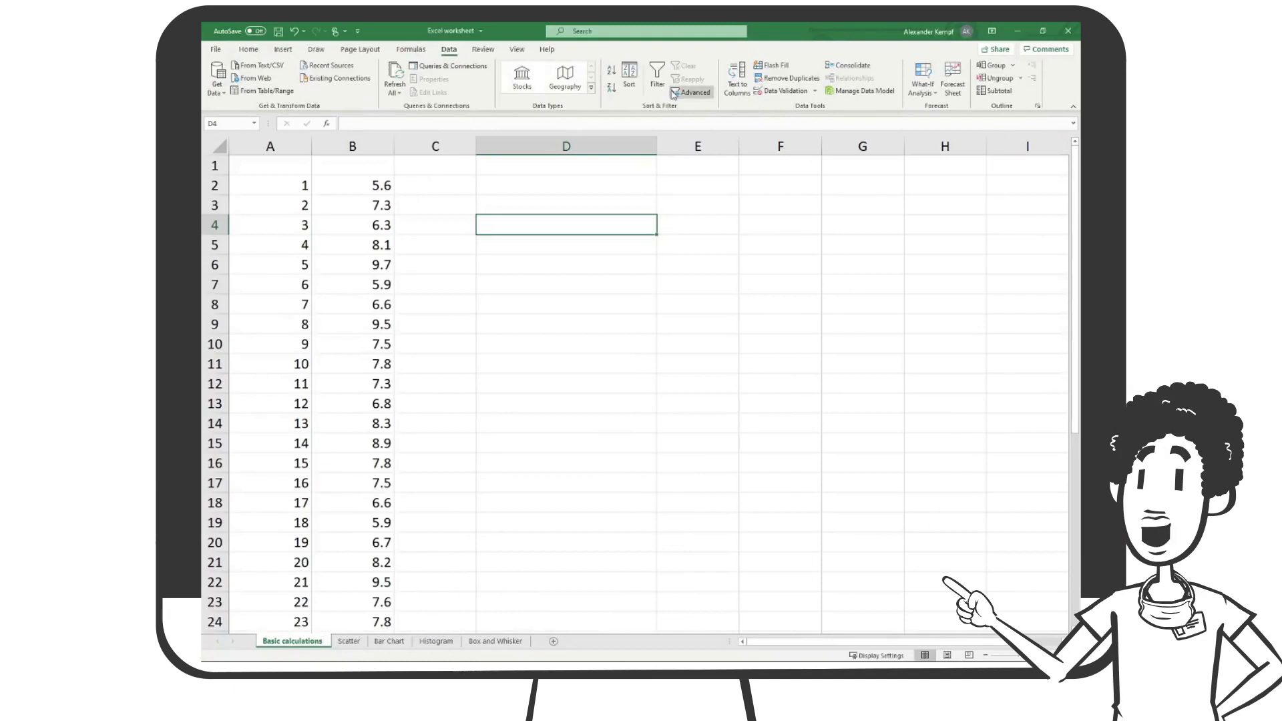
pyautogui.click(215, 50)
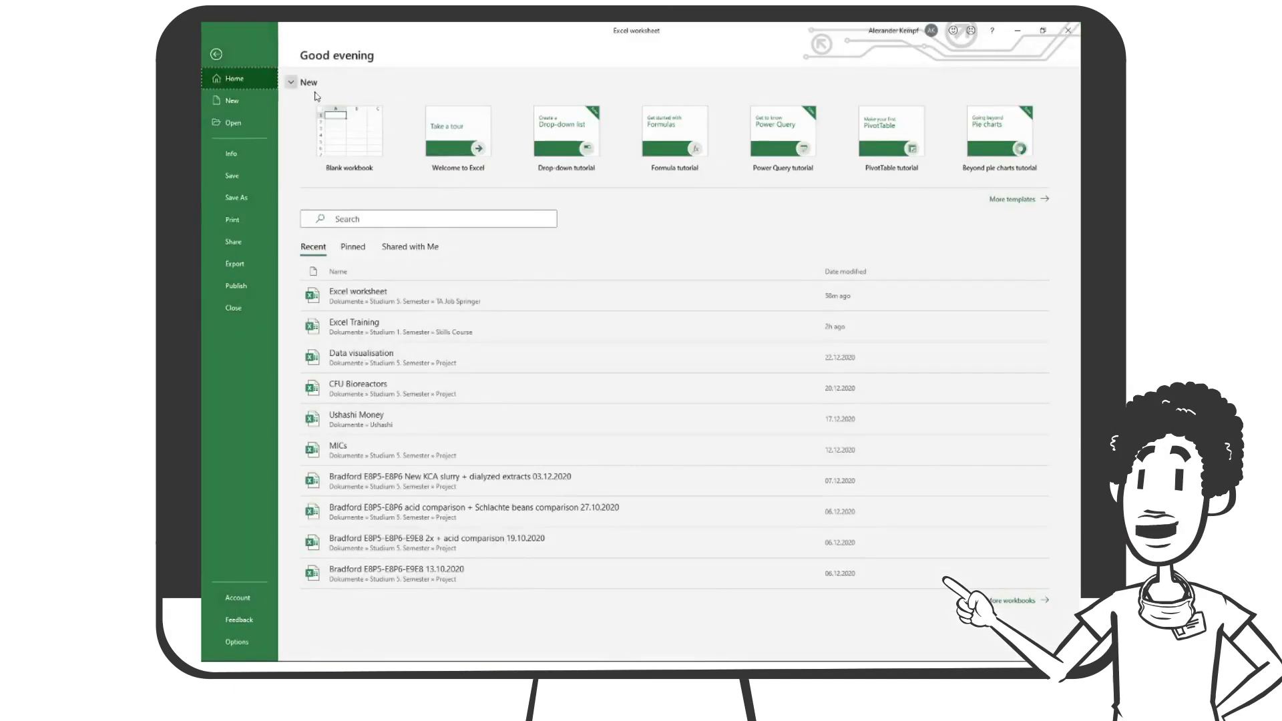
pyautogui.press('Escape')
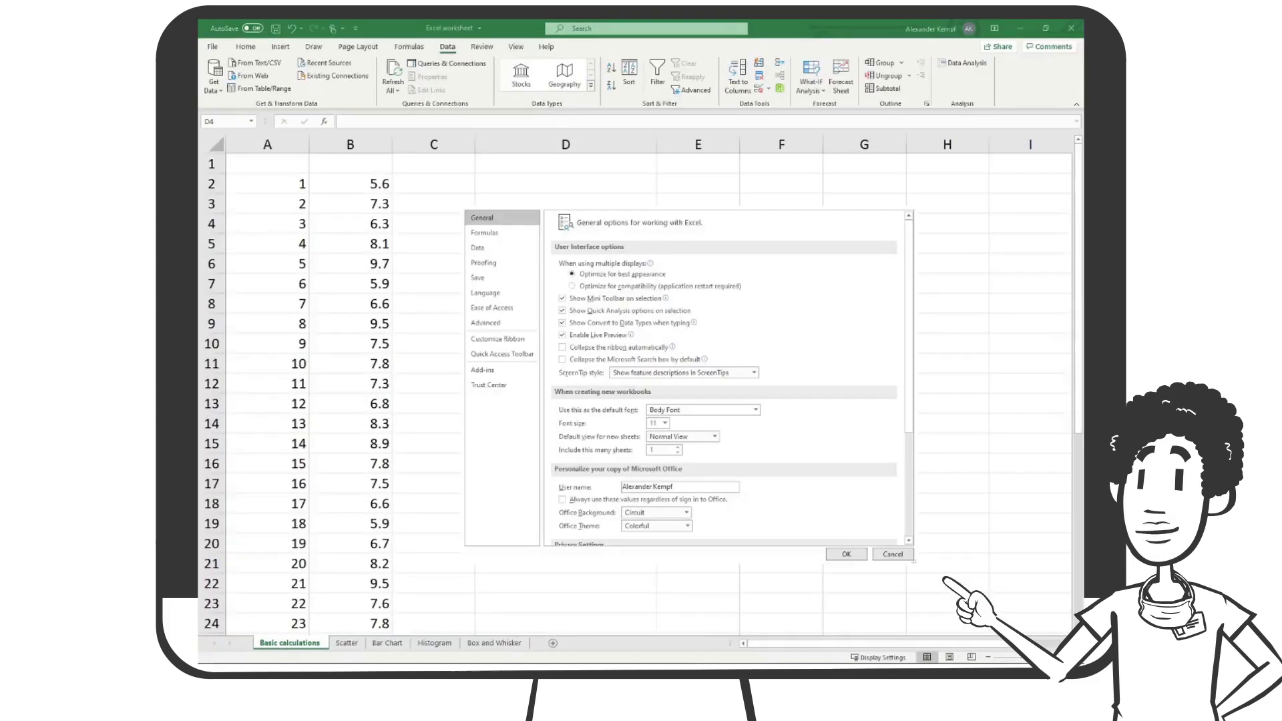
pyautogui.click(499, 370)
pyautogui.click(606, 287)
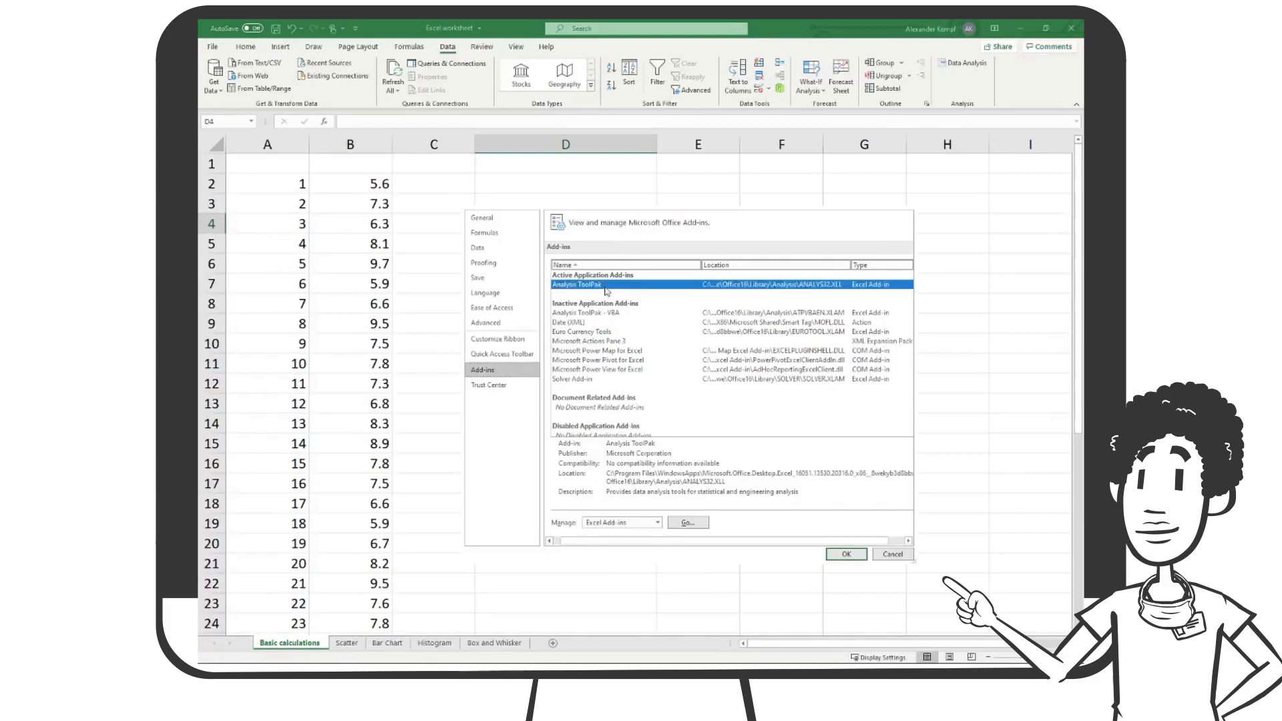
pyautogui.click(688, 523)
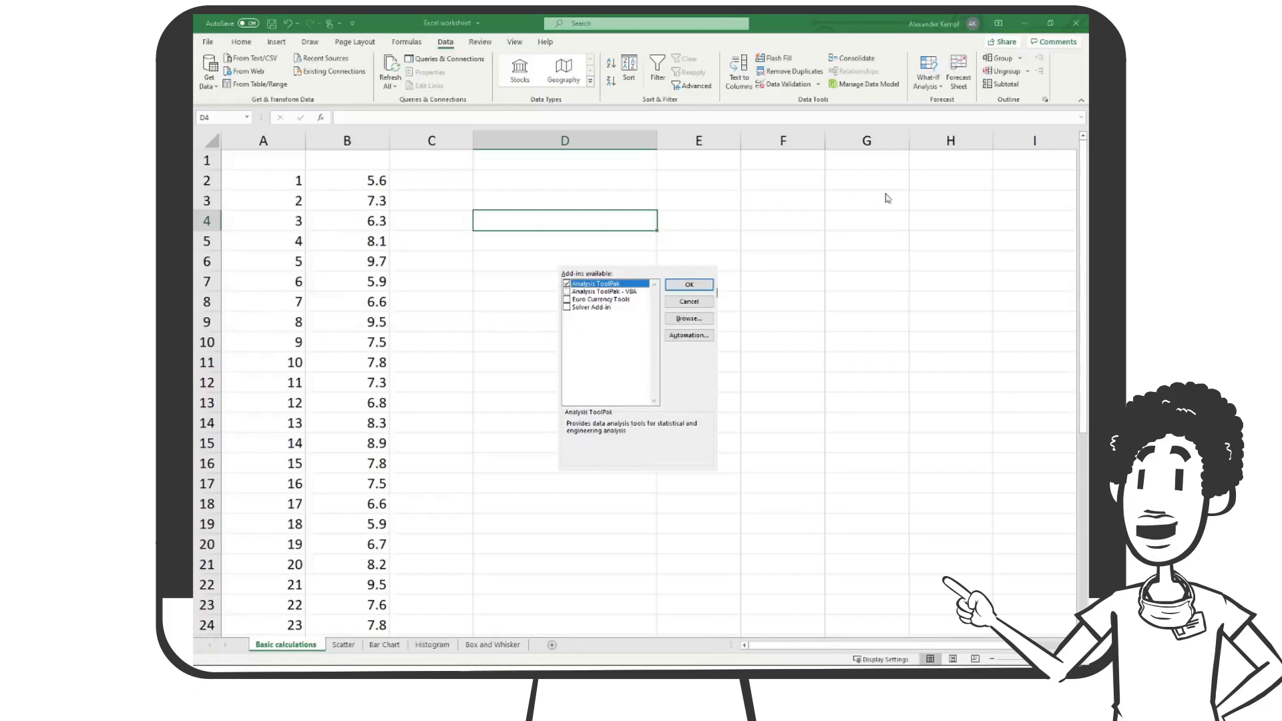
pyautogui.press('Return')
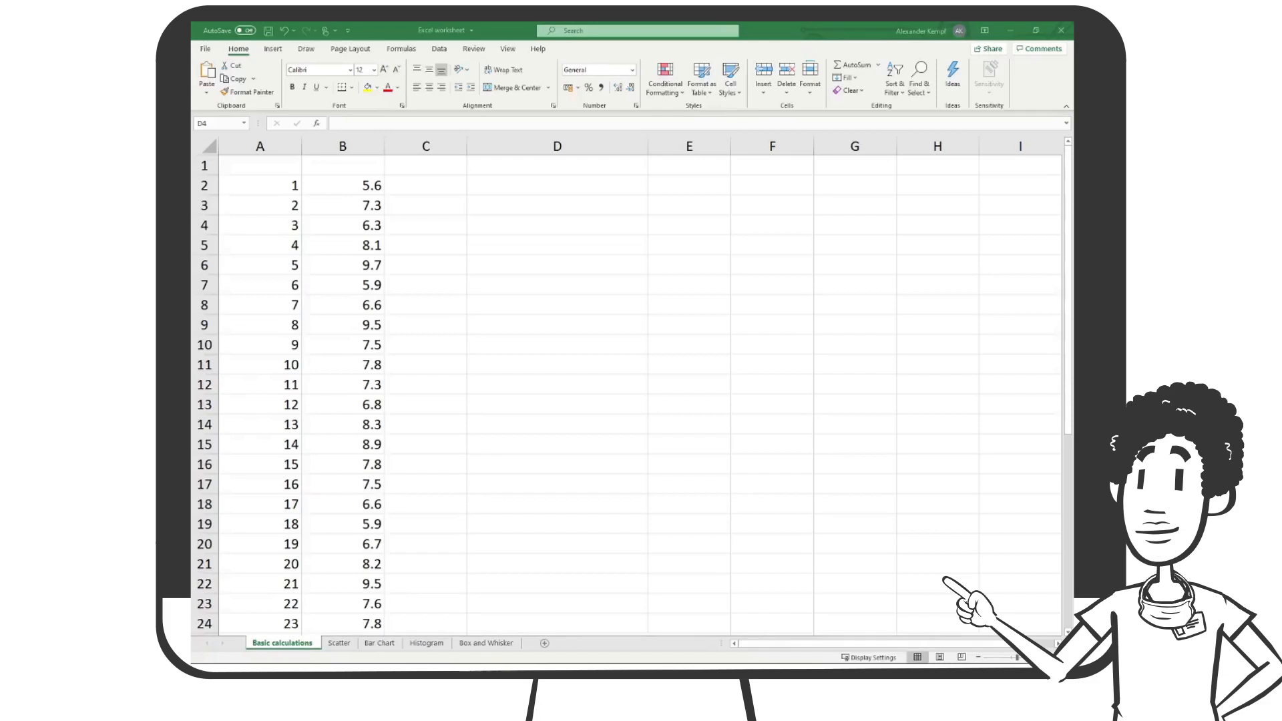
# Start a Descriptive Statistics analysis from the data analysis tools and set its input range to $B$2:$B$24
pyautogui.click(435, 52)
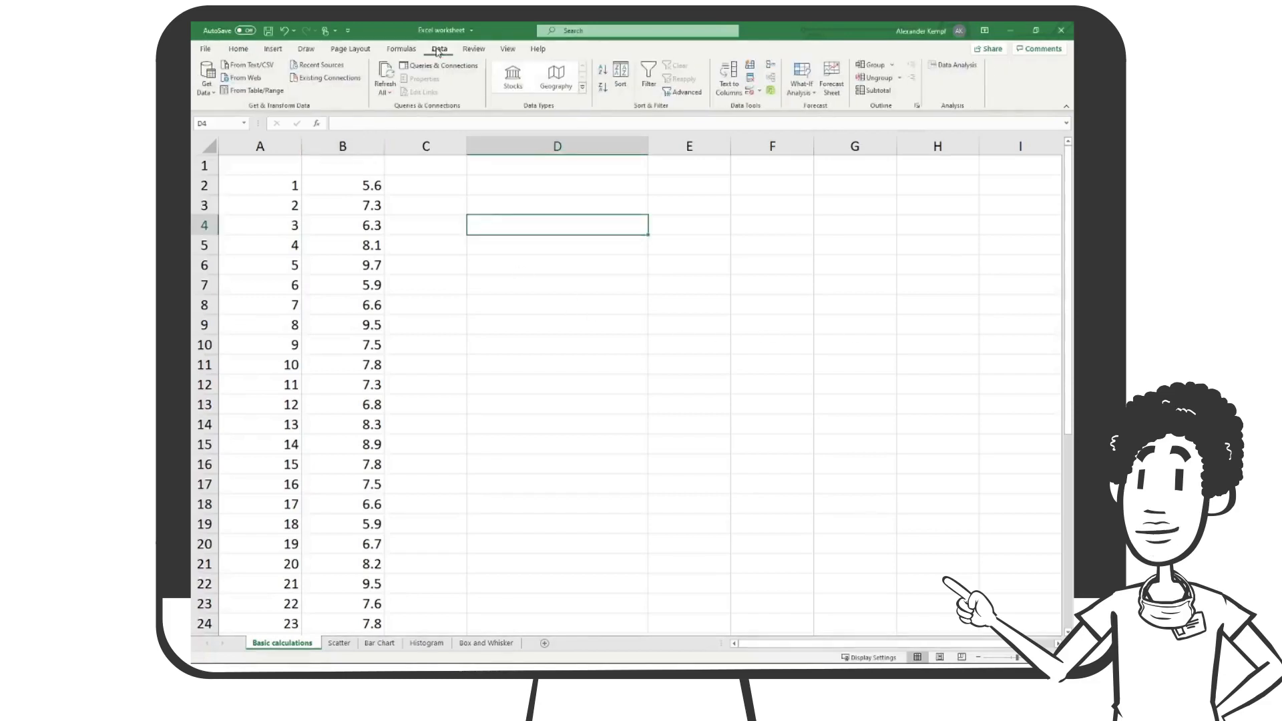
pyautogui.click(954, 65)
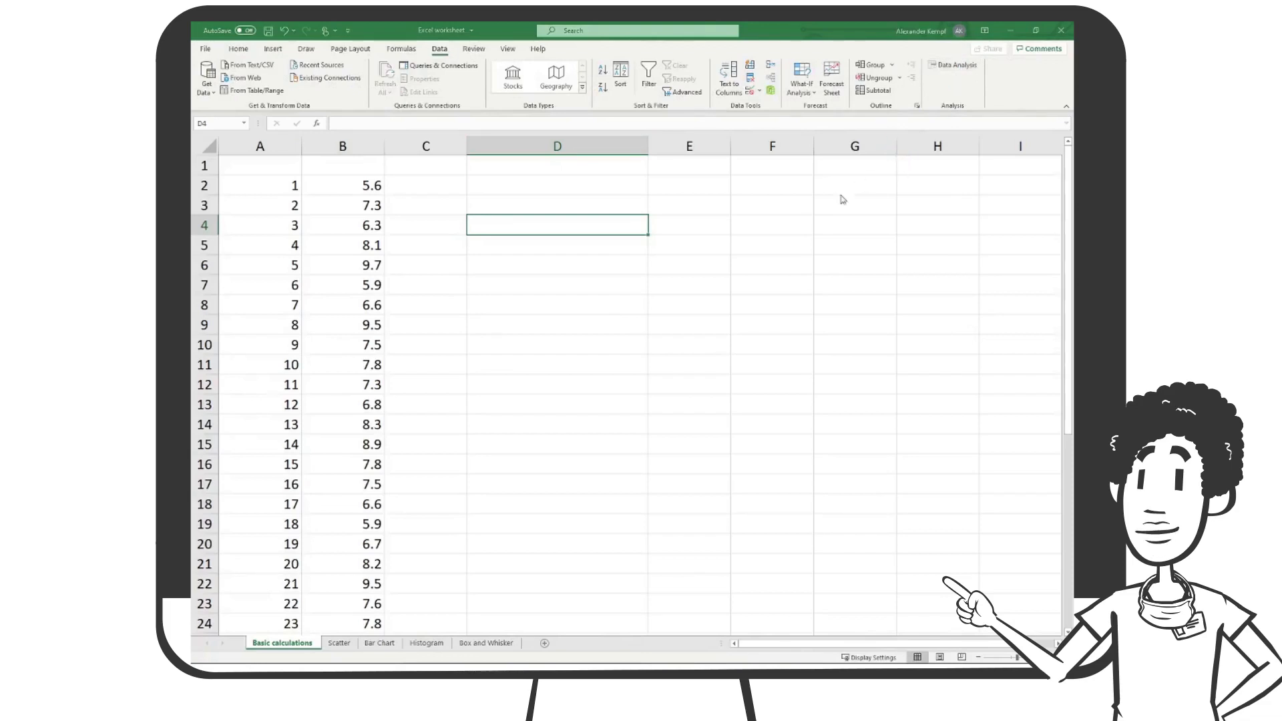
pyautogui.click(593, 322)
pyautogui.click(589, 315)
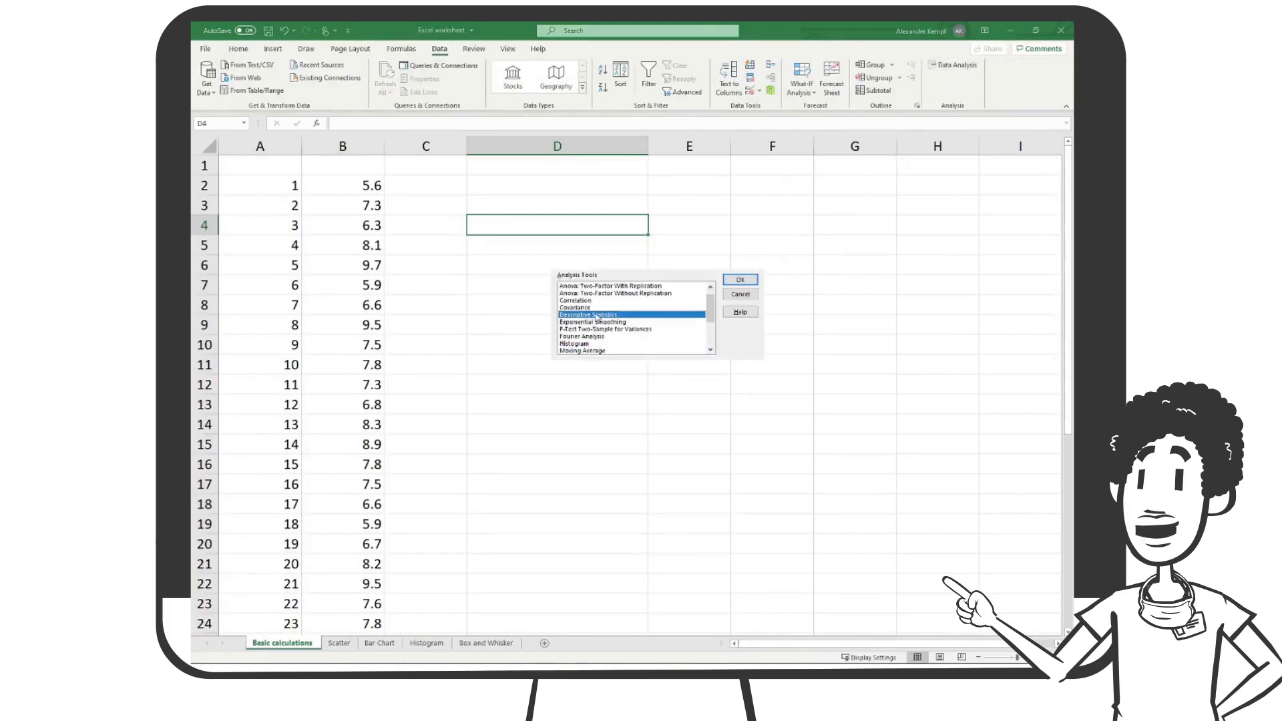
pyautogui.click(743, 280)
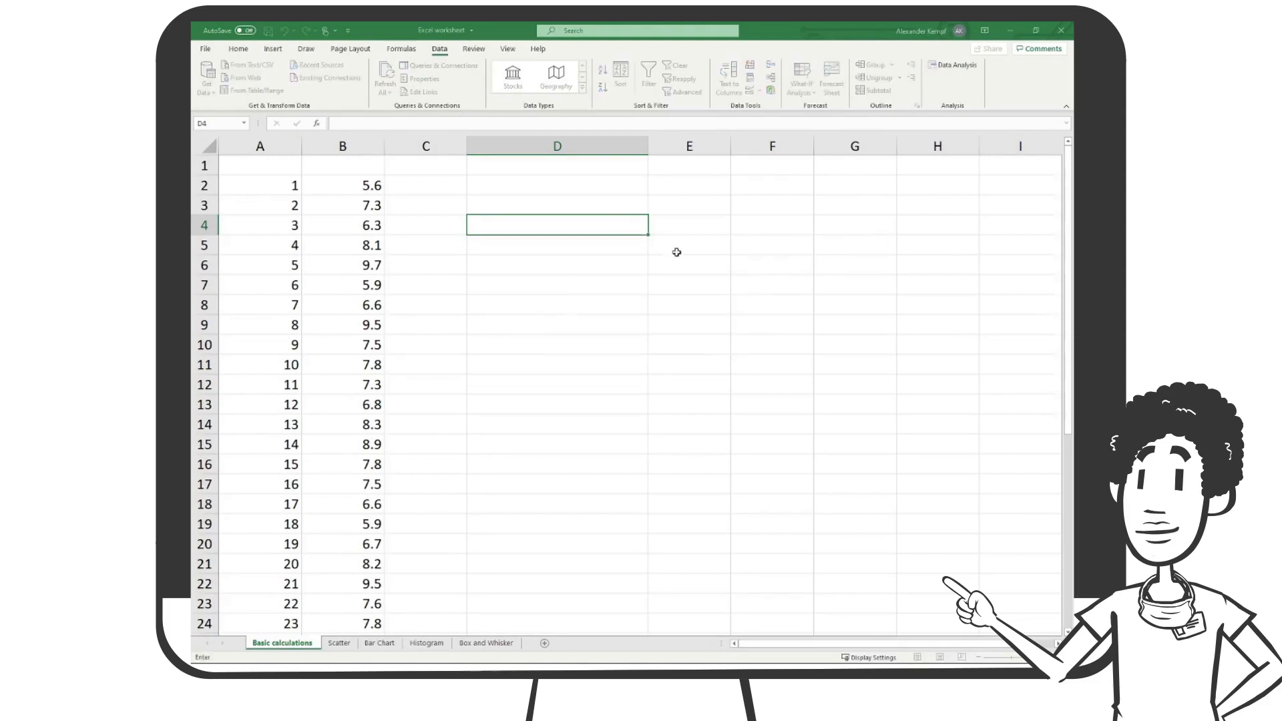
pyautogui.click(702, 285)
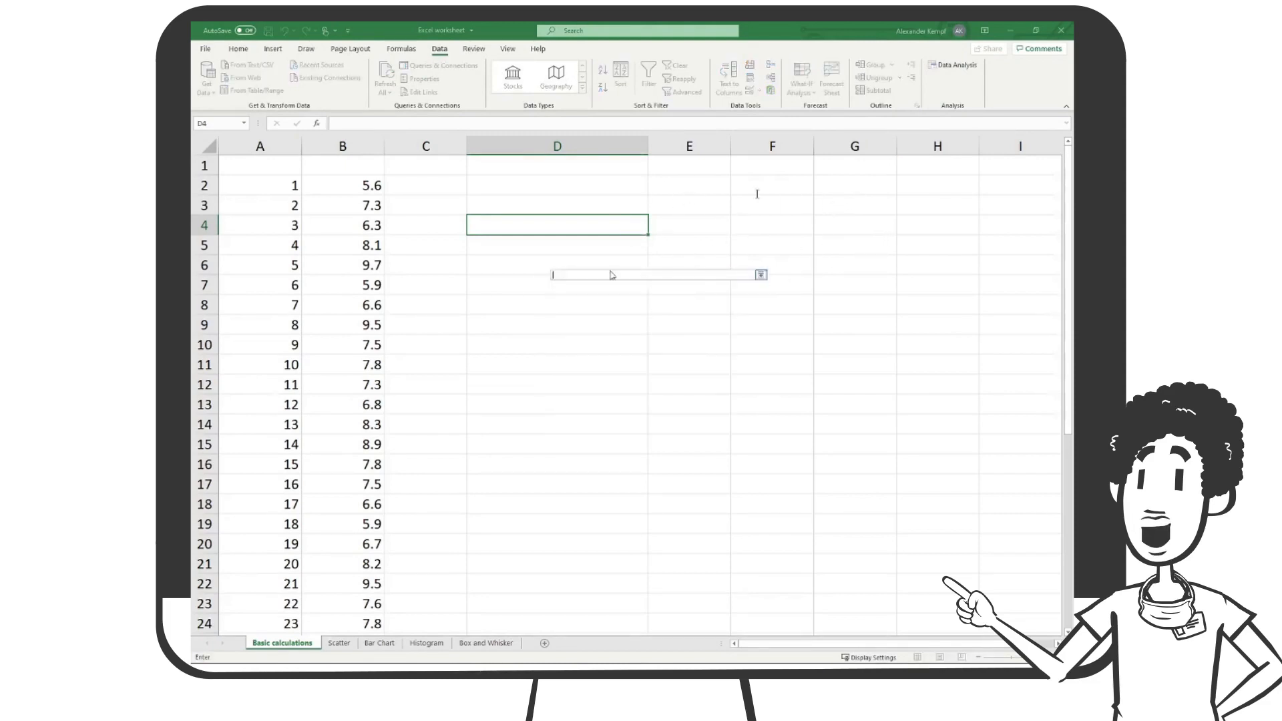
pyautogui.moveTo(343, 187); pyautogui.dragTo(348, 619)
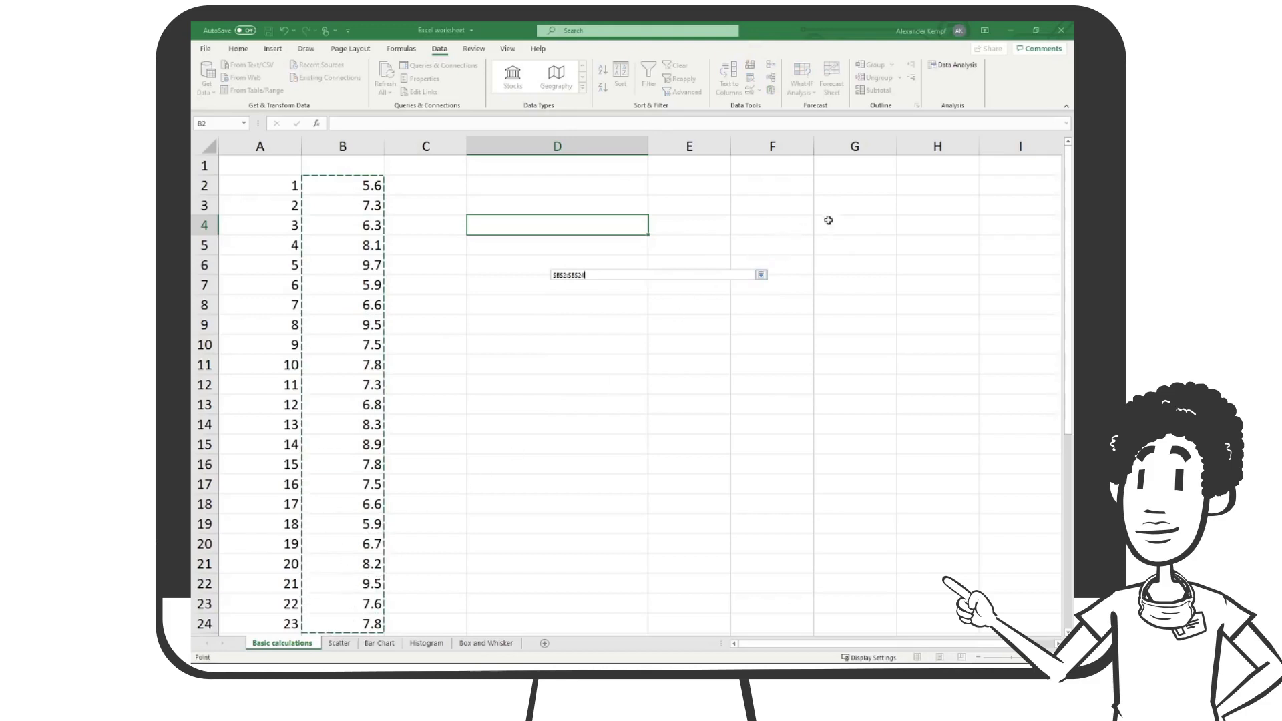
pyautogui.press('Return')
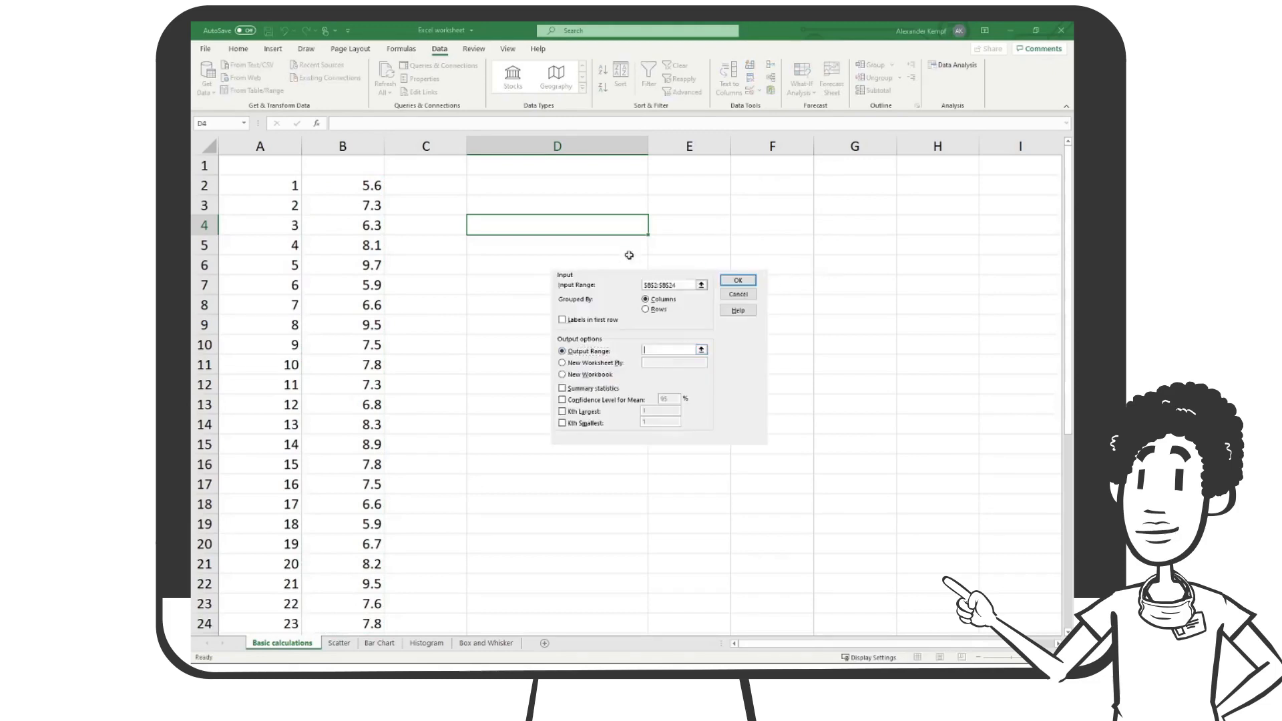
# Set the Descriptive Statistics output range to $D$4 and include Summary statistics
pyautogui.click(702, 349)
pyautogui.click(579, 225)
pyautogui.press('Return')
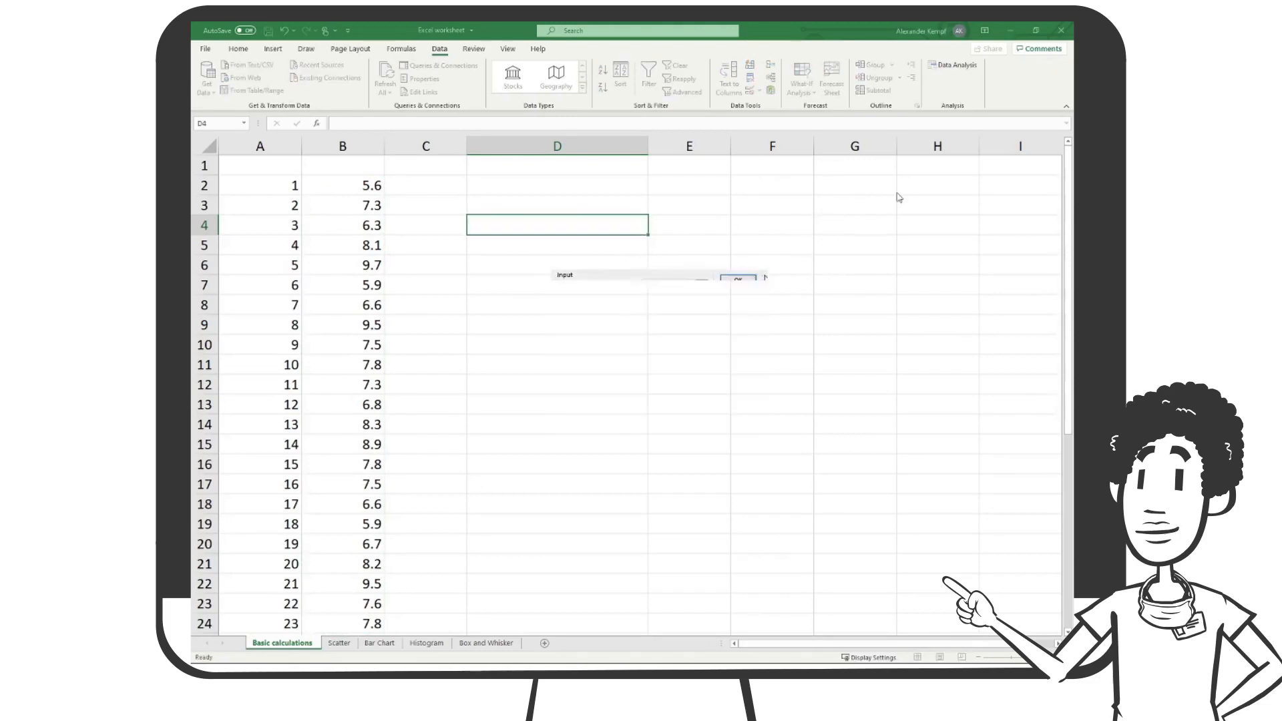
pyautogui.click(573, 389)
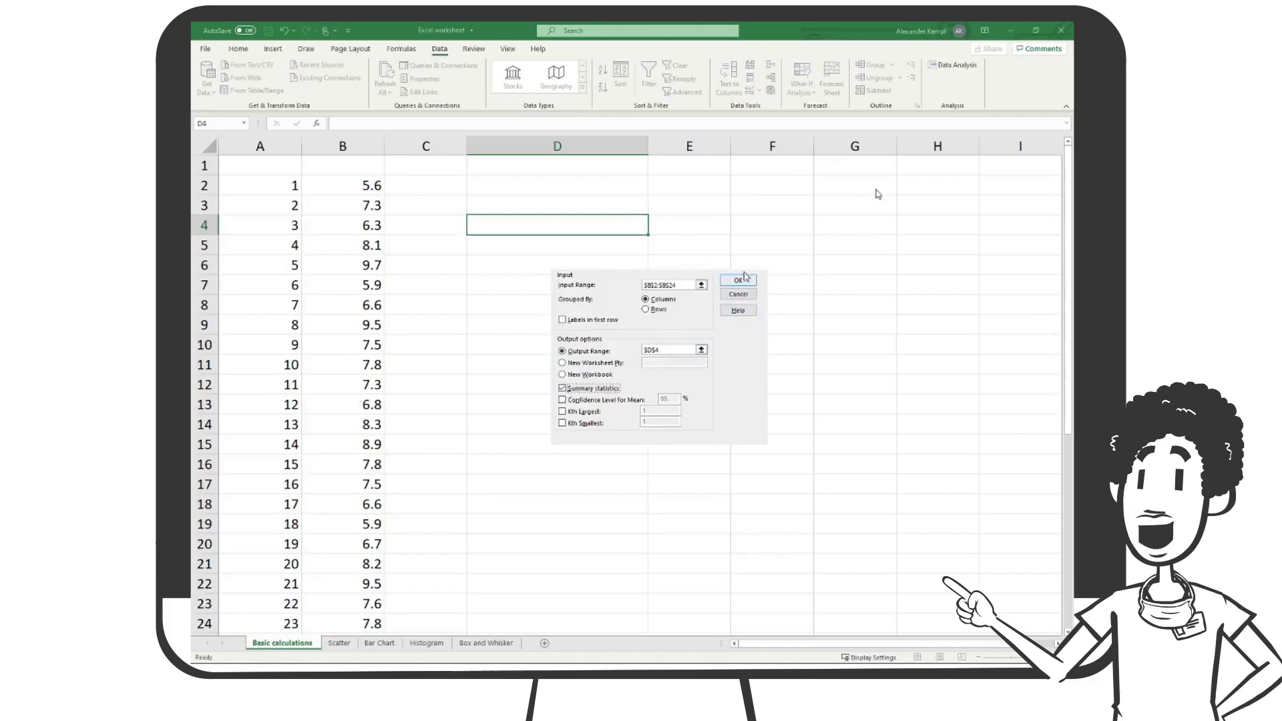